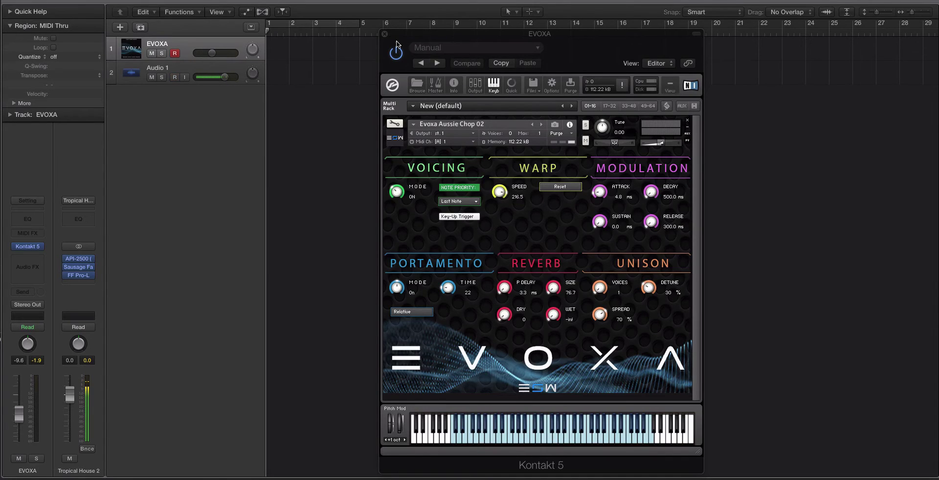
Step: Open the file browser and audition the Aggressive Vox, Back It Up and Ayyyy presets
{"action": "left_click", "coordinate": [417, 84]}
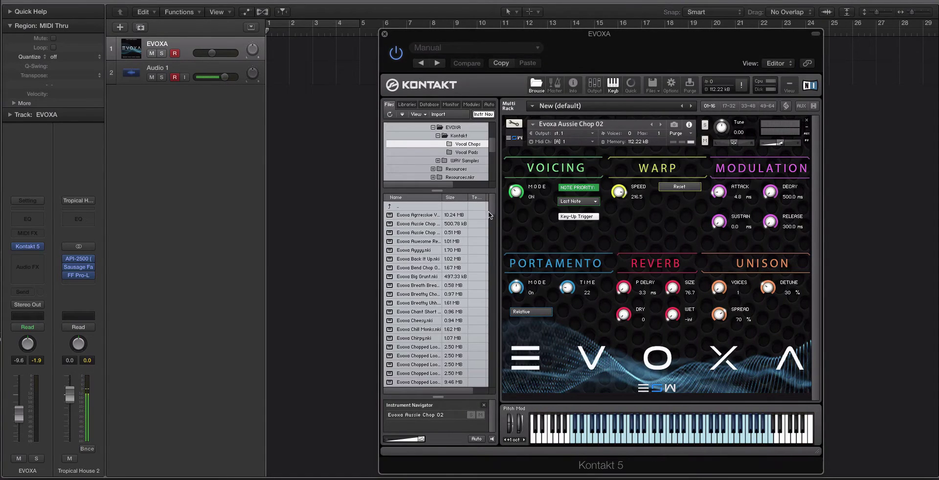
{"action": "scroll", "coordinate": [491, 212], "scroll_direction": "down", "scroll_amount": 1}
{"action": "scroll", "coordinate": [458, 221], "scroll_direction": "up", "scroll_amount": 1}
{"action": "left_click", "coordinate": [419, 216]}
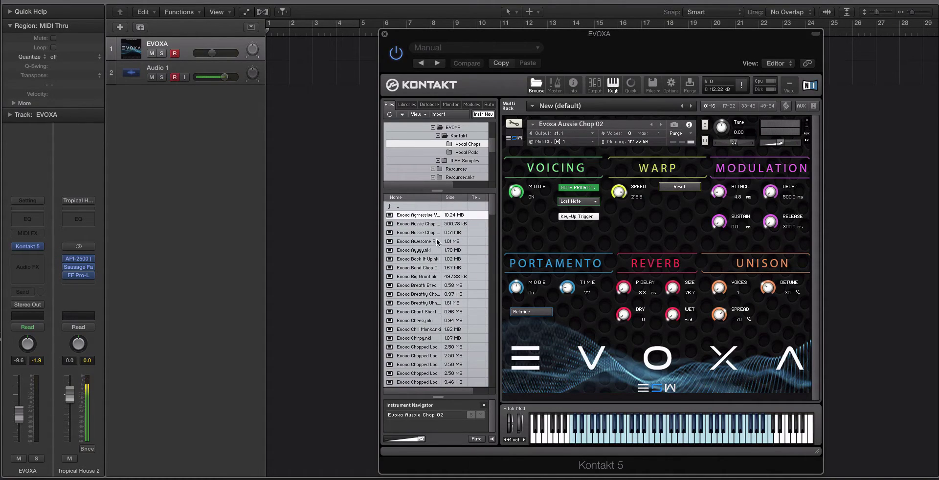
{"action": "left_click", "coordinate": [435, 259]}
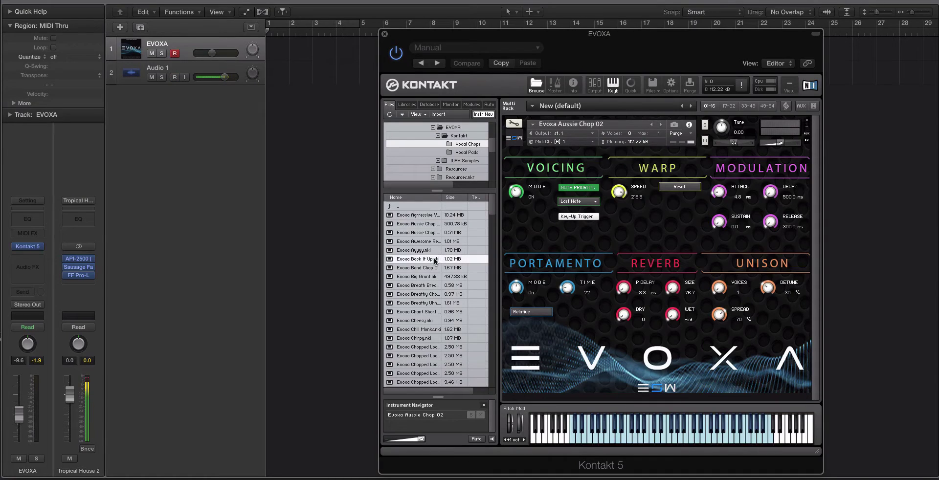
{"action": "left_click", "coordinate": [424, 254]}
Step: Scroll the Vocal Chops list and pick one of the 5.94 MB Chopped Loop presets
{"action": "scroll", "coordinate": [436, 262], "scroll_direction": "down", "scroll_amount": 3}
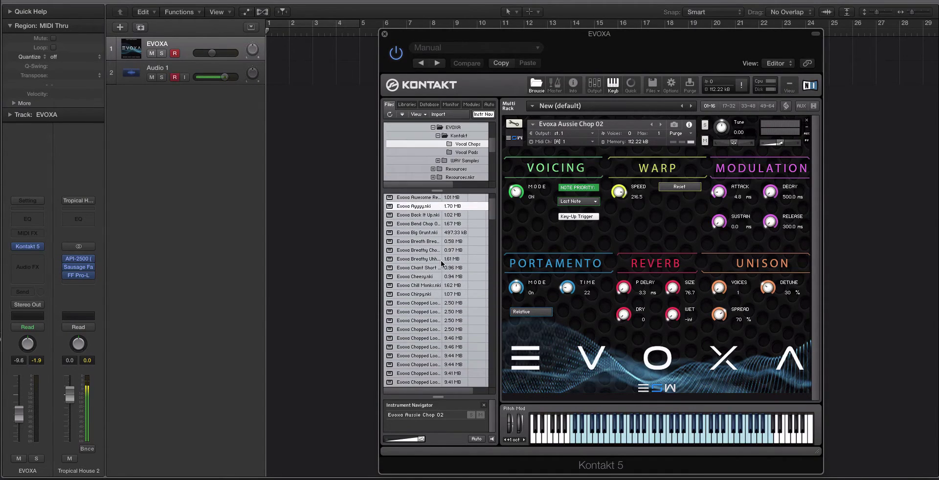
{"action": "scroll", "coordinate": [442, 264], "scroll_direction": "down", "scroll_amount": 5}
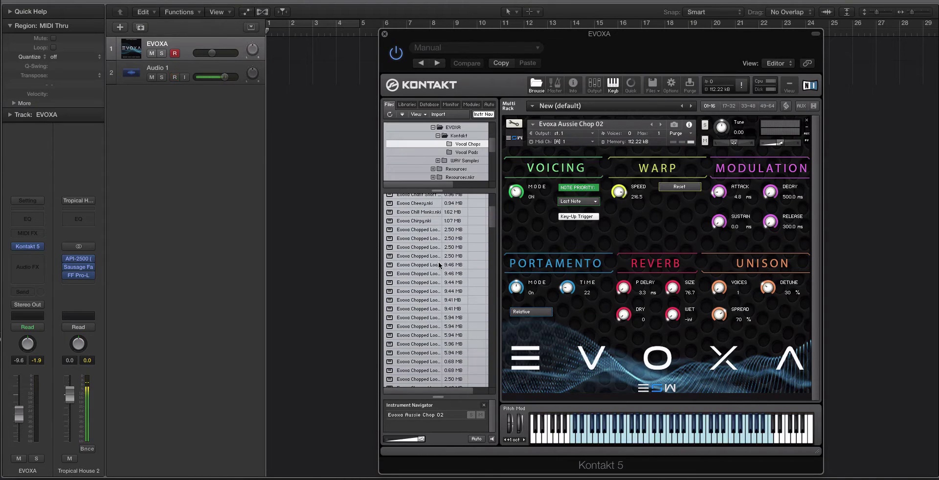
{"action": "scroll", "coordinate": [441, 265], "scroll_direction": "down", "scroll_amount": 10}
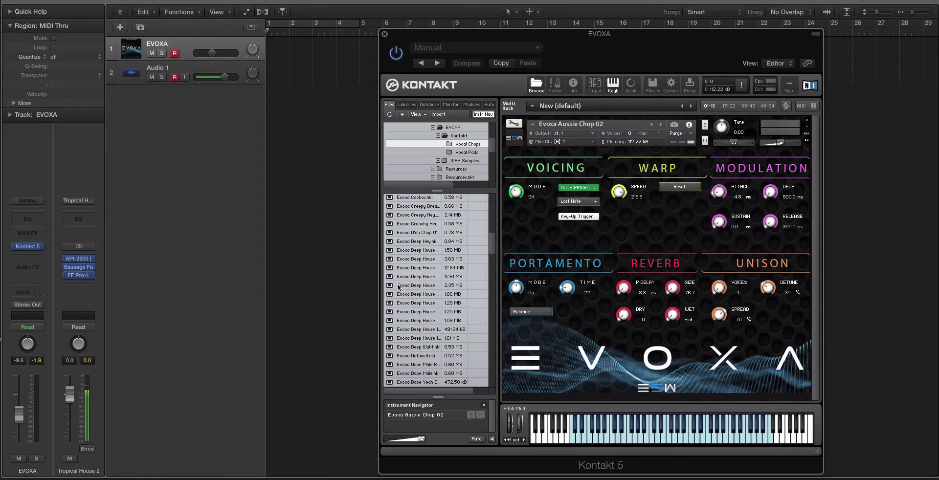
{"action": "scroll", "coordinate": [417, 283], "scroll_direction": "up", "scroll_amount": 3}
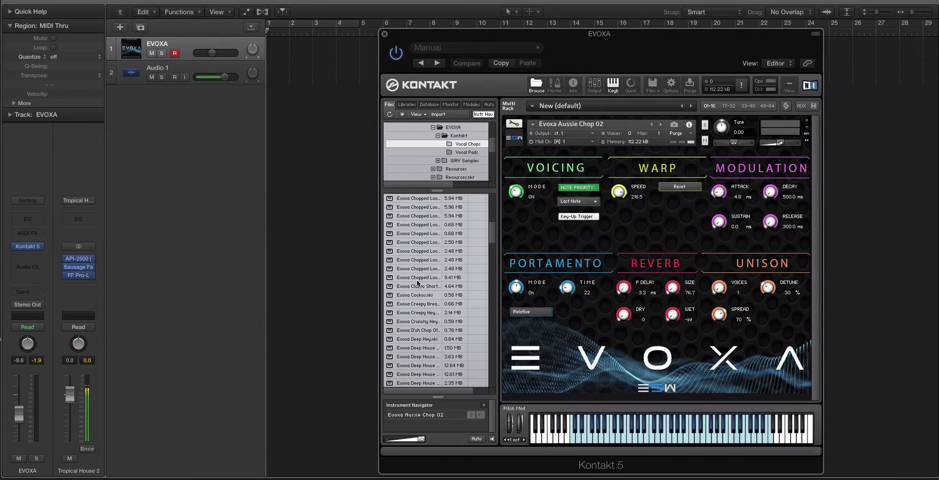
{"action": "scroll", "coordinate": [418, 283], "scroll_direction": "up", "scroll_amount": 1}
{"action": "left_click", "coordinate": [429, 226]}
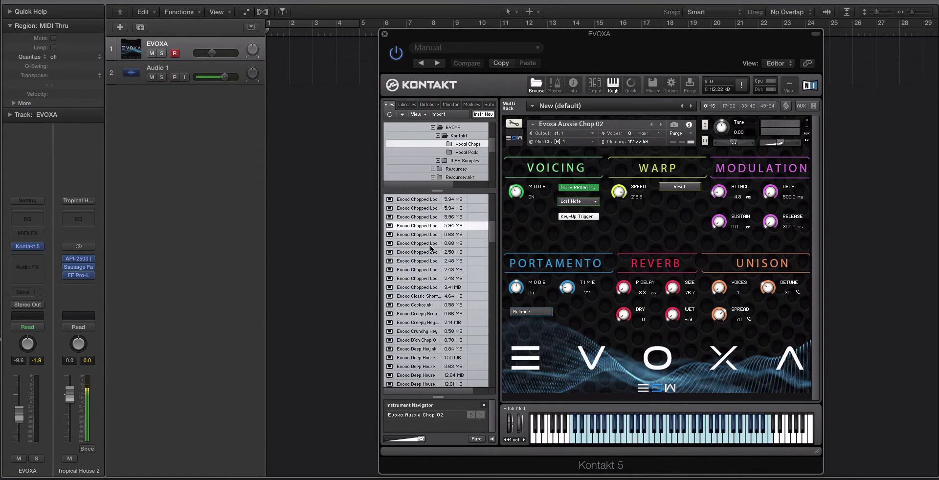
Step: Scroll through the rest of the Evoxa Vocal Chops preset list
{"action": "scroll", "coordinate": [427, 249], "scroll_direction": "down", "scroll_amount": 5}
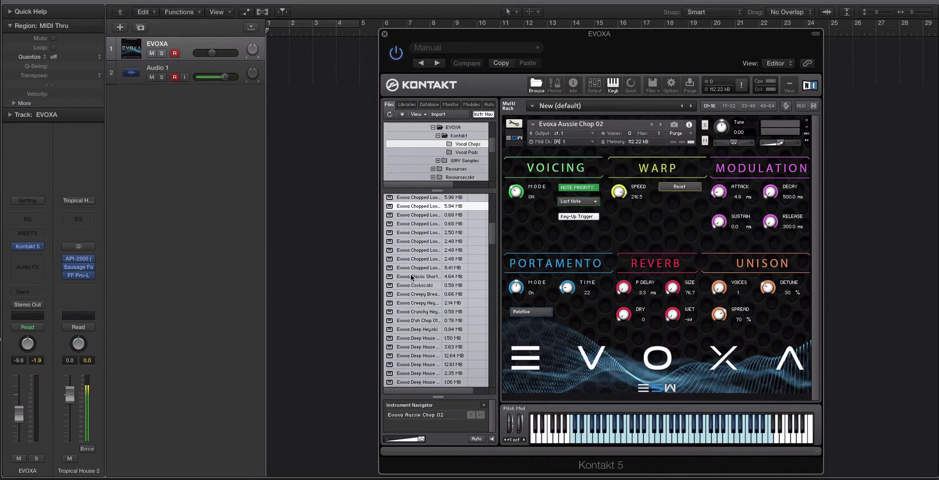
{"action": "scroll", "coordinate": [416, 298], "scroll_direction": "down", "scroll_amount": 12}
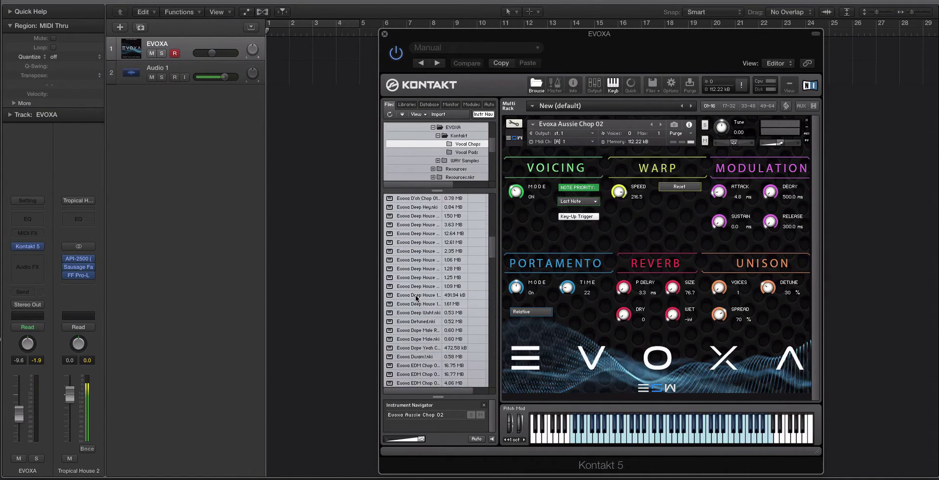
{"action": "scroll", "coordinate": [429, 320], "scroll_direction": "down", "scroll_amount": 4}
{"action": "scroll", "coordinate": [427, 337], "scroll_direction": "down", "scroll_amount": 4}
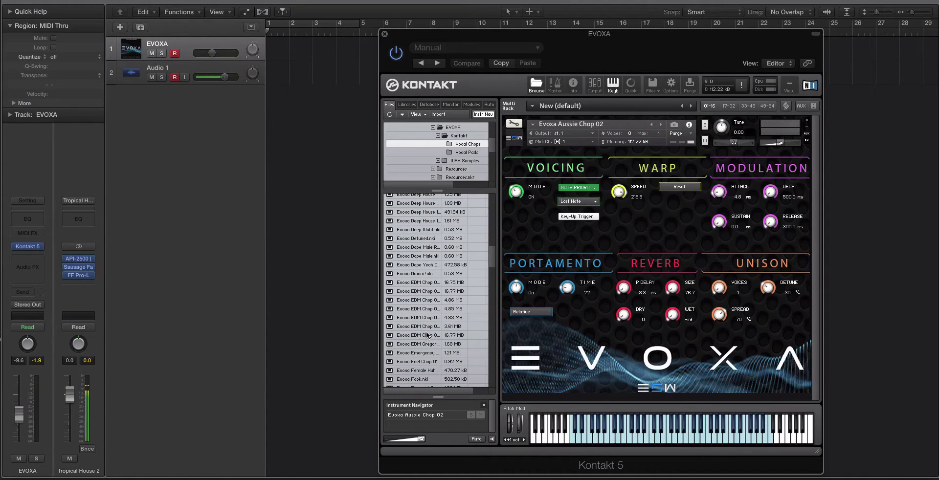
{"action": "scroll", "coordinate": [437, 305], "scroll_direction": "down", "scroll_amount": 7}
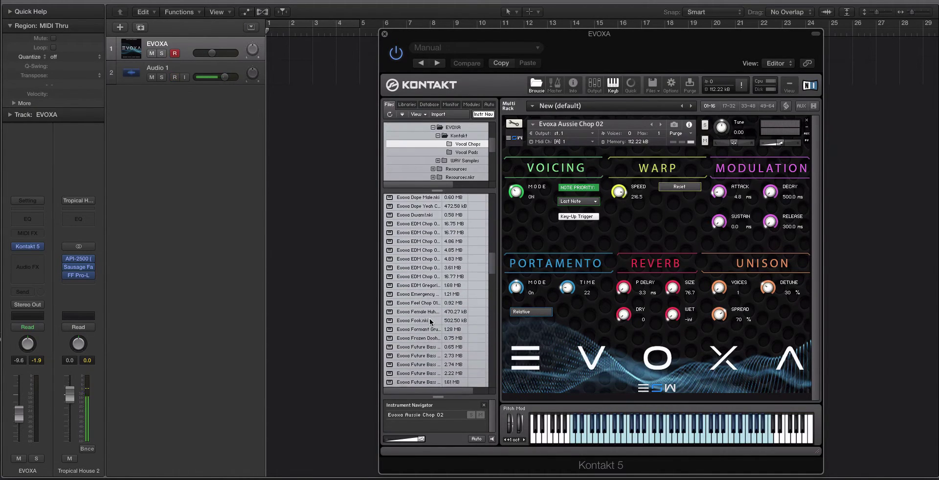
{"action": "scroll", "coordinate": [428, 335], "scroll_direction": "down", "scroll_amount": 19}
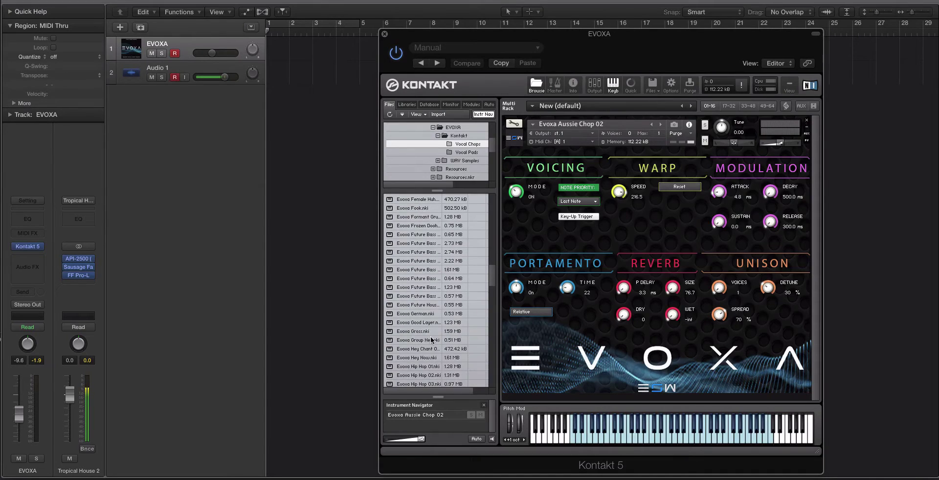
{"action": "scroll", "coordinate": [432, 340], "scroll_direction": "down", "scroll_amount": 11}
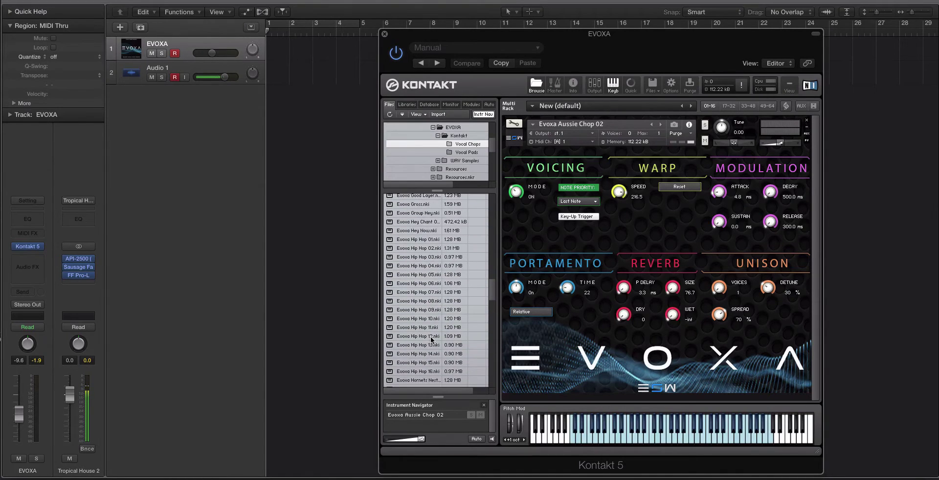
{"action": "scroll", "coordinate": [432, 341], "scroll_direction": "down", "scroll_amount": 5}
{"action": "scroll", "coordinate": [432, 340], "scroll_direction": "down", "scroll_amount": 4}
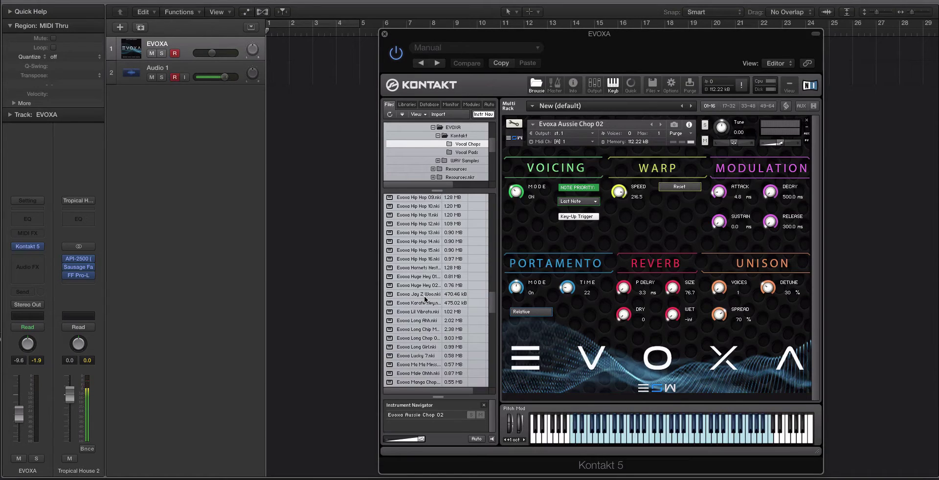
{"action": "scroll", "coordinate": [425, 310], "scroll_direction": "down", "scroll_amount": 5}
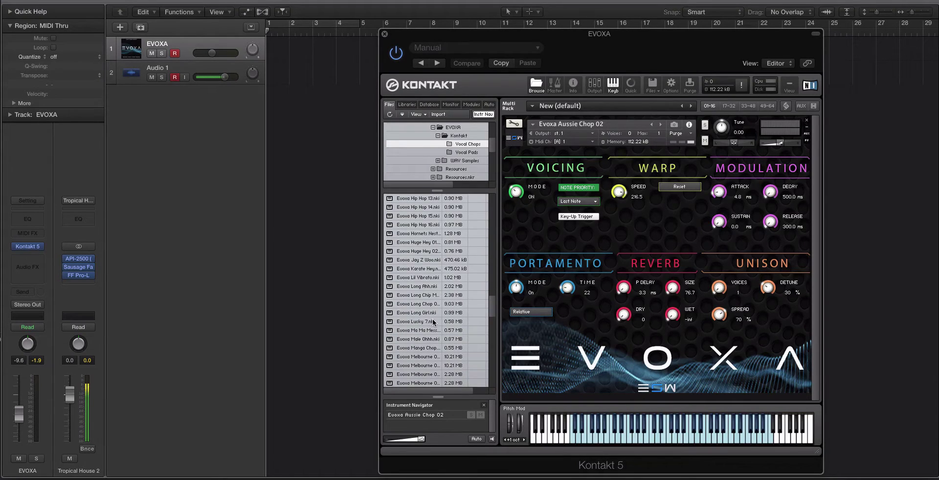
{"action": "scroll", "coordinate": [431, 323], "scroll_direction": "down", "scroll_amount": 7}
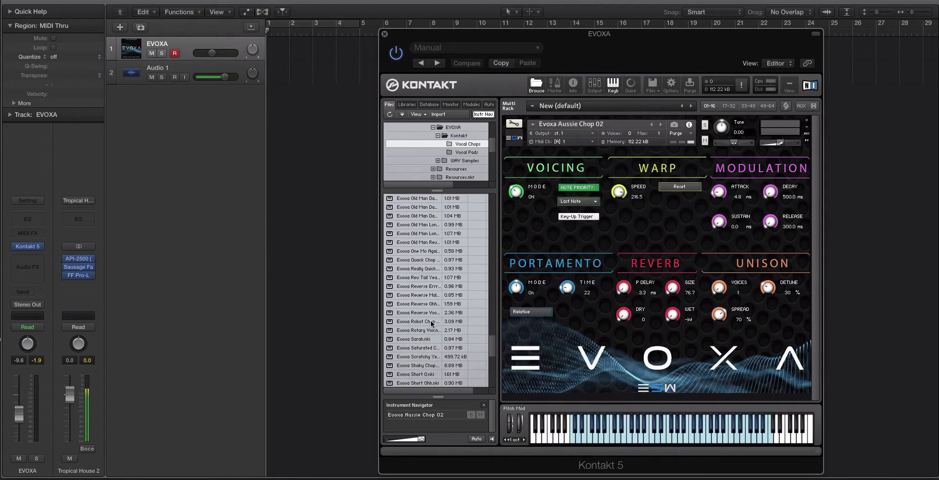
{"action": "scroll", "coordinate": [432, 323], "scroll_direction": "down", "scroll_amount": 8}
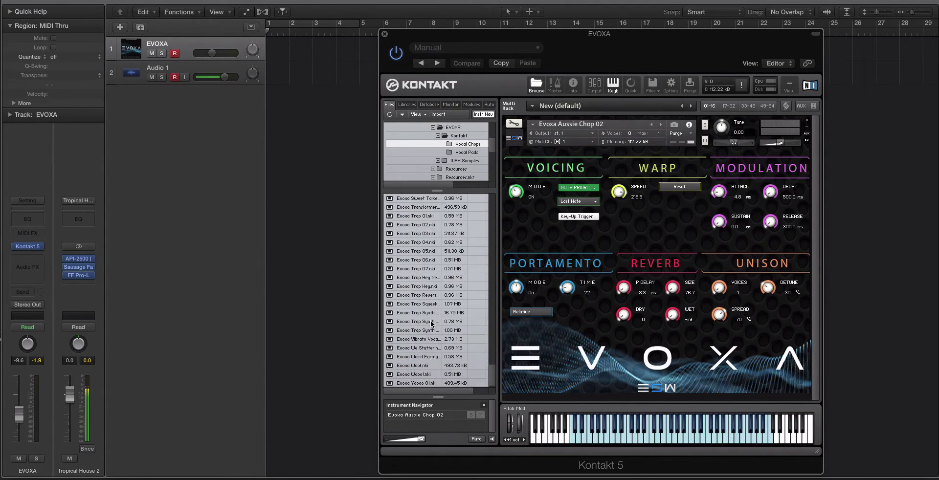
{"action": "scroll", "coordinate": [431, 324], "scroll_direction": "up", "scroll_amount": 15}
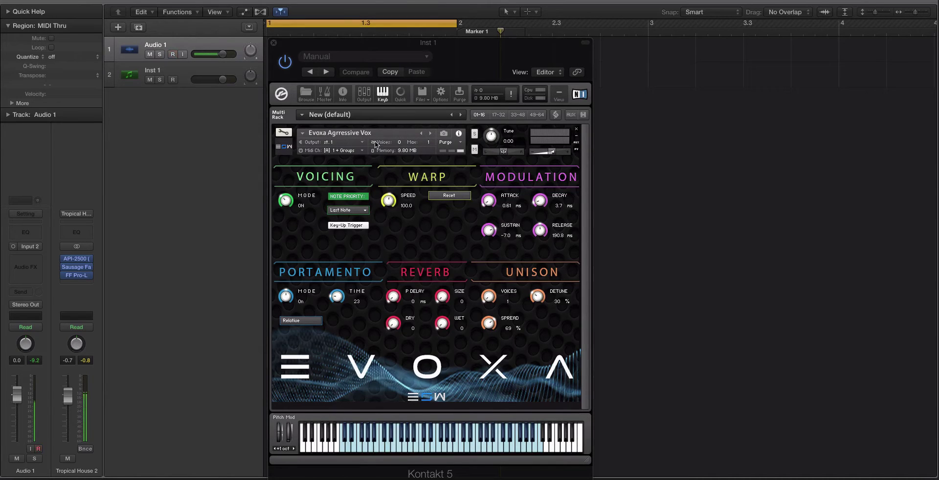
Step: Toggle edit mode off again, then open the browser's installed libraries list
{"action": "left_click", "coordinate": [284, 132]}
{"action": "left_click", "coordinate": [283, 133]}
{"action": "left_click", "coordinate": [307, 98]}
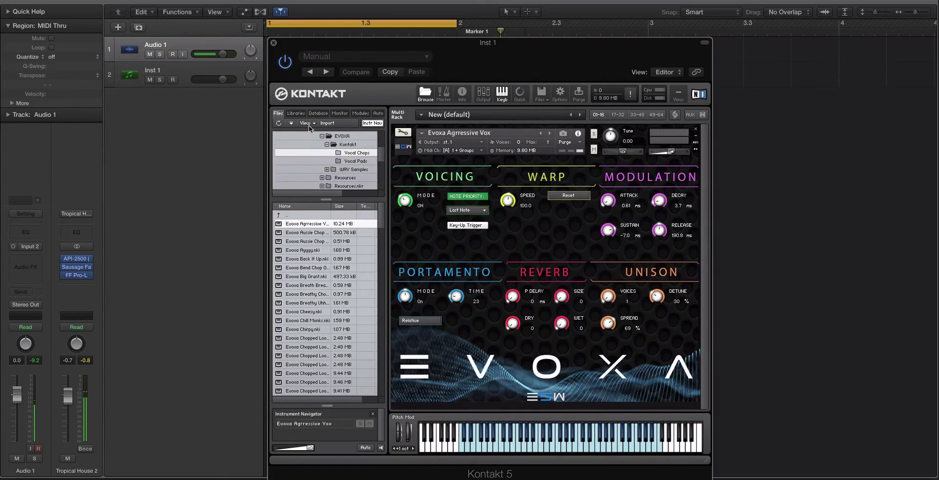
{"action": "left_click", "coordinate": [297, 114]}
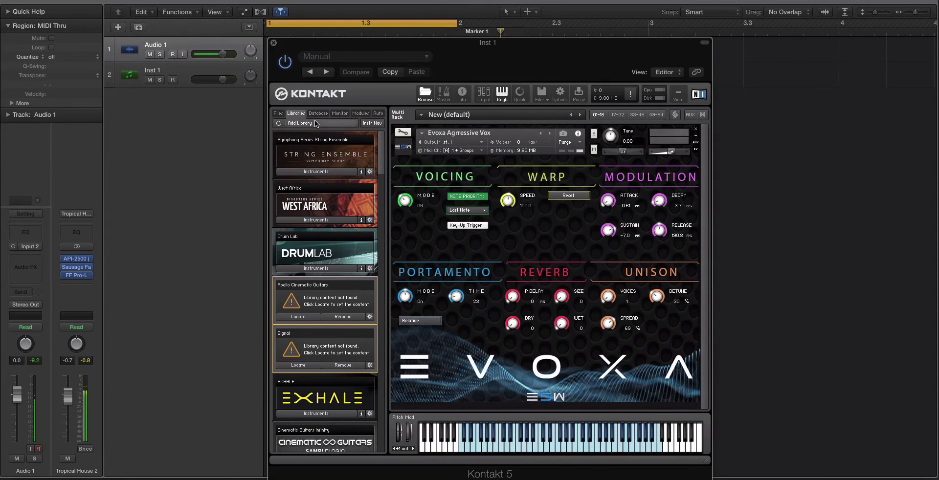
{"action": "left_click_drag", "start_coordinate": [378, 165], "coordinate": [370, 25]}
Step: Browse files to EVOXA > Kontakt > Vocal Chops and list its presets
{"action": "left_click", "coordinate": [278, 114]}
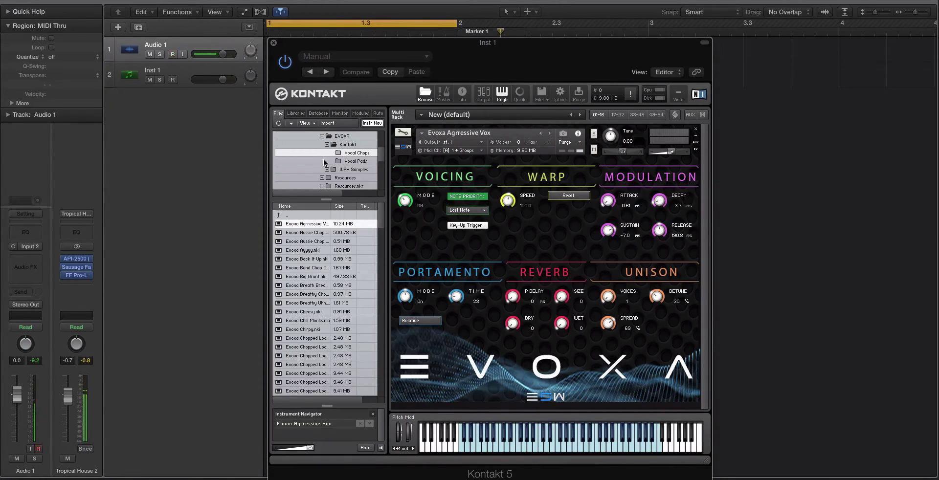
{"action": "scroll", "coordinate": [381, 153], "scroll_direction": "up", "scroll_amount": 3}
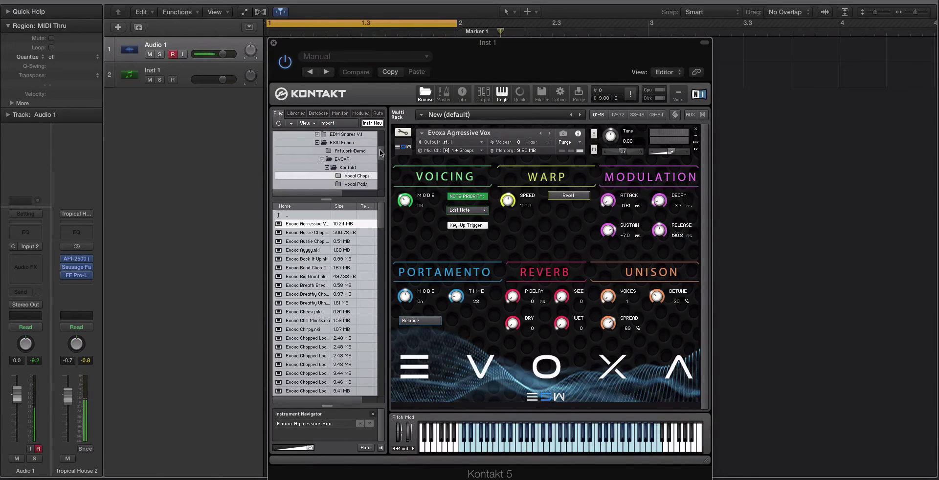
{"action": "scroll", "coordinate": [381, 154], "scroll_direction": "down", "scroll_amount": 1}
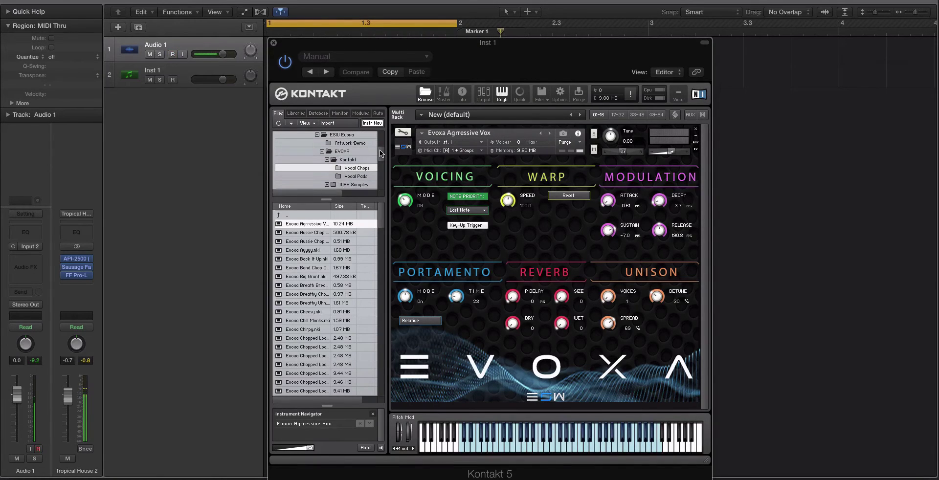
{"action": "left_click", "coordinate": [348, 160]}
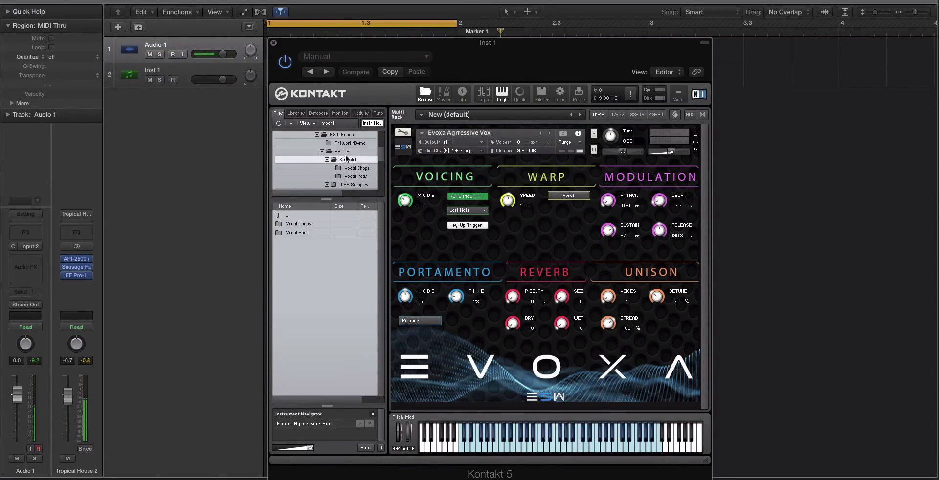
{"action": "double_click", "coordinate": [302, 224]}
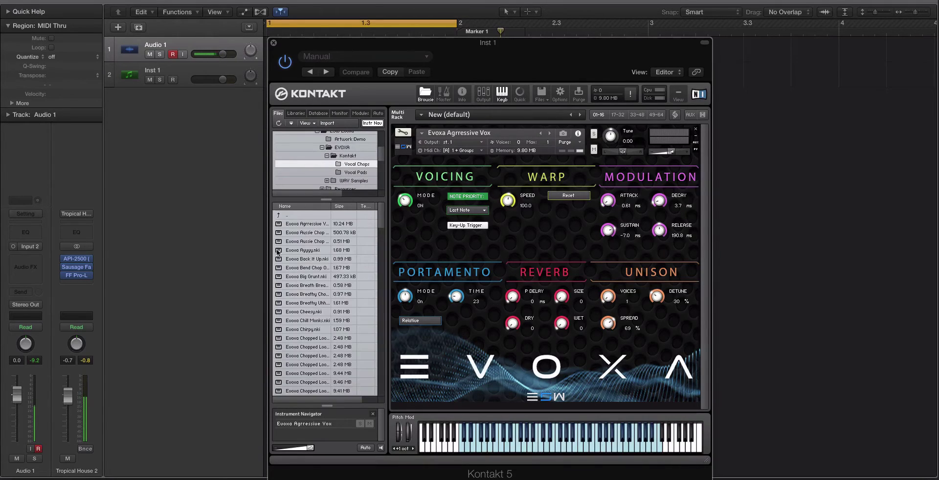
{"action": "left_click", "coordinate": [352, 156]}
{"action": "left_click", "coordinate": [357, 164]}
Step: Close the browser panel and load the next preset, Evoxa Aussie Chop 01
{"action": "left_click", "coordinate": [424, 97]}
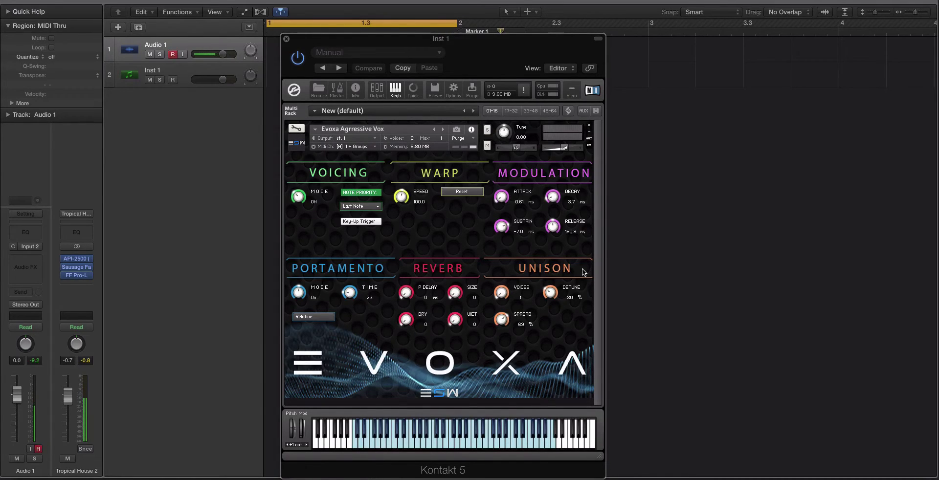
{"action": "left_click", "coordinate": [443, 130]}
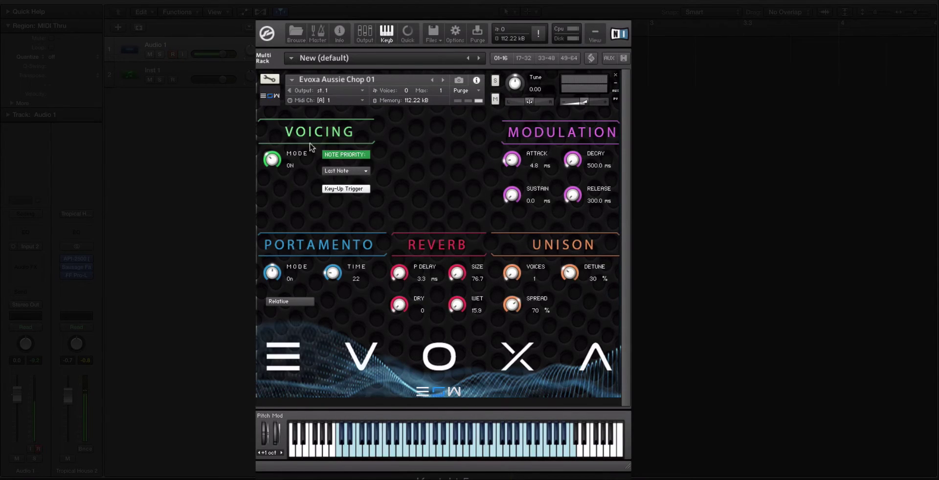
Step: Return to Evoxa Agrressive Vox, then advance to Evoxa Aussie Chop 02
{"action": "left_click", "coordinate": [433, 80]}
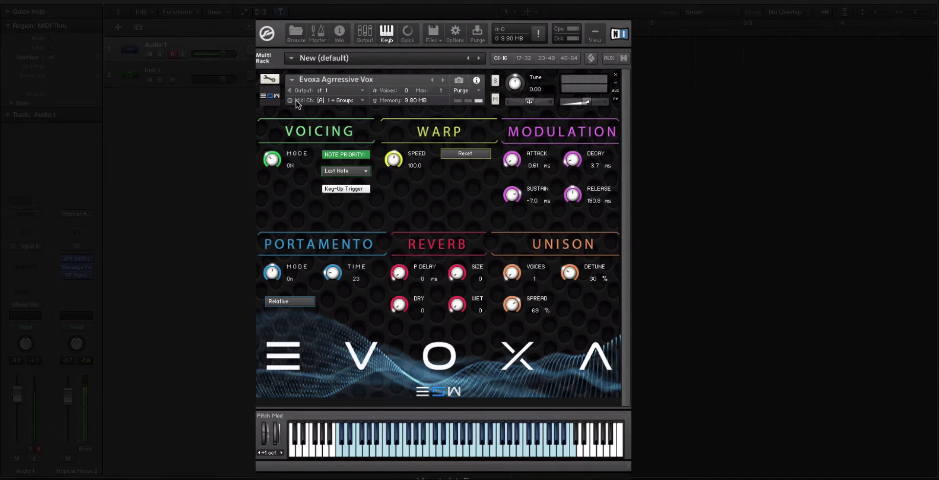
{"action": "left_click", "coordinate": [442, 81]}
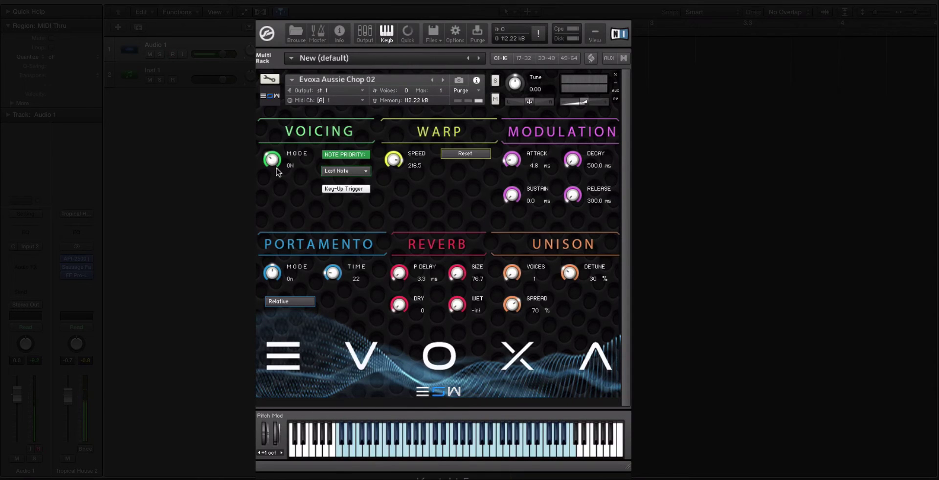
Step: Change the Voicing mode and raise the instrument's maximum voice count
{"action": "left_click_drag", "start_coordinate": [273, 160], "coordinate": [292, 220]}
{"action": "left_click", "coordinate": [224, 73]}
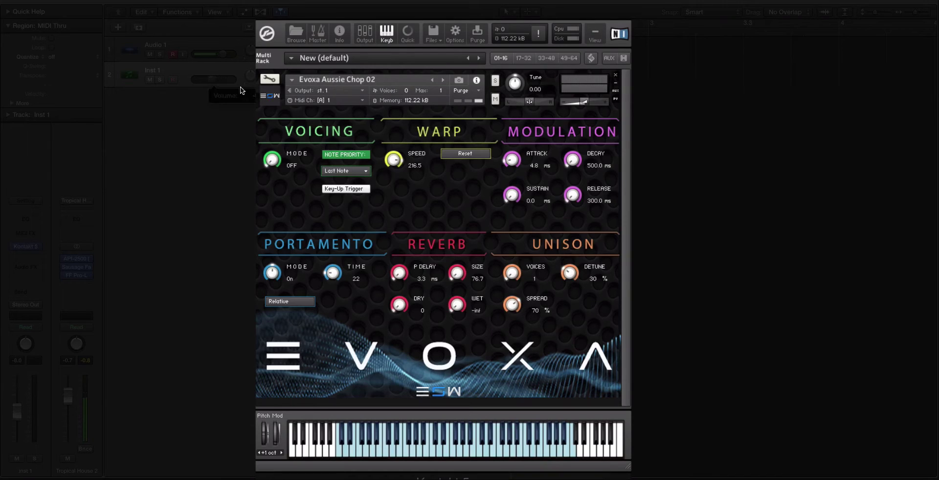
{"action": "left_click_drag", "start_coordinate": [442, 91], "coordinate": [442, 46]}
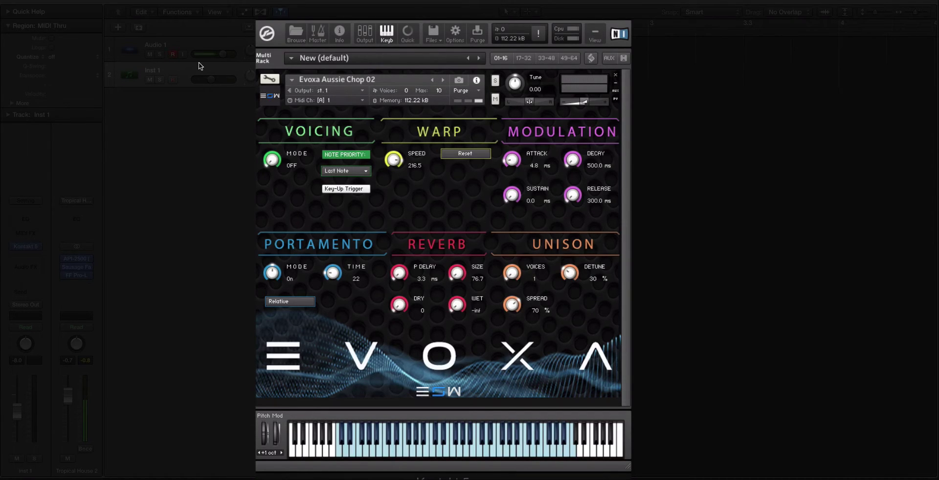
Step: Rename the Inst 1 track to EVOXA and lower its volume to -21 dB
{"action": "double_click", "coordinate": [161, 70]}
{"action": "type", "text": "EVOXA"}
{"action": "key", "text": "Return"}
{"action": "left_click_drag", "start_coordinate": [210, 80], "coordinate": [185, 83]}
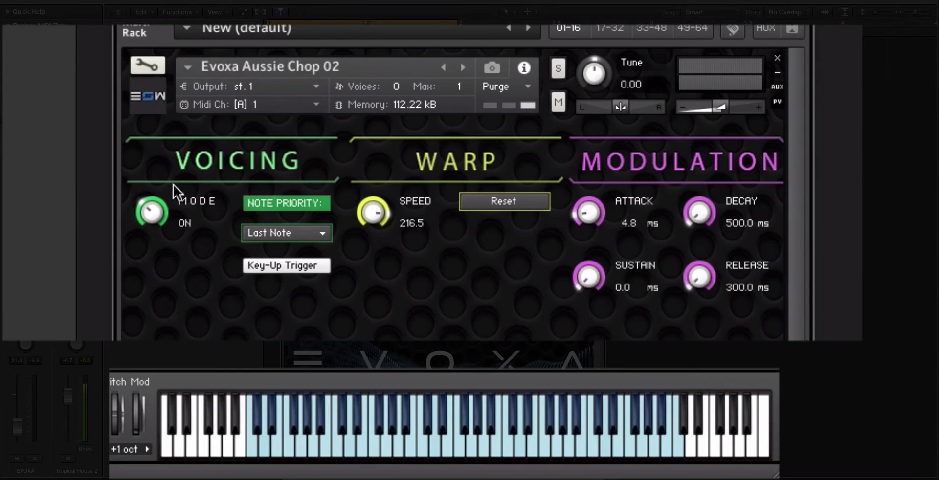
{"action": "left_click", "coordinate": [439, 67]}
{"action": "left_click", "coordinate": [439, 67]}
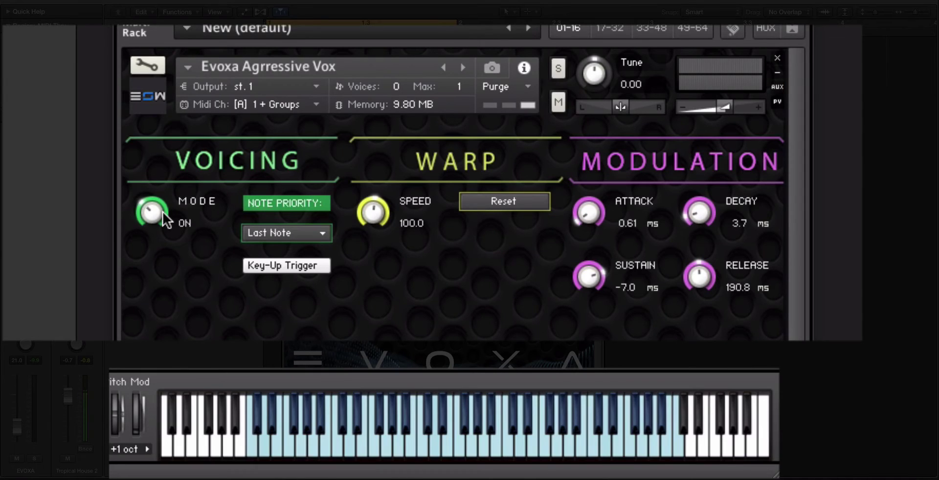
{"action": "left_click_drag", "start_coordinate": [157, 210], "coordinate": [162, 123]}
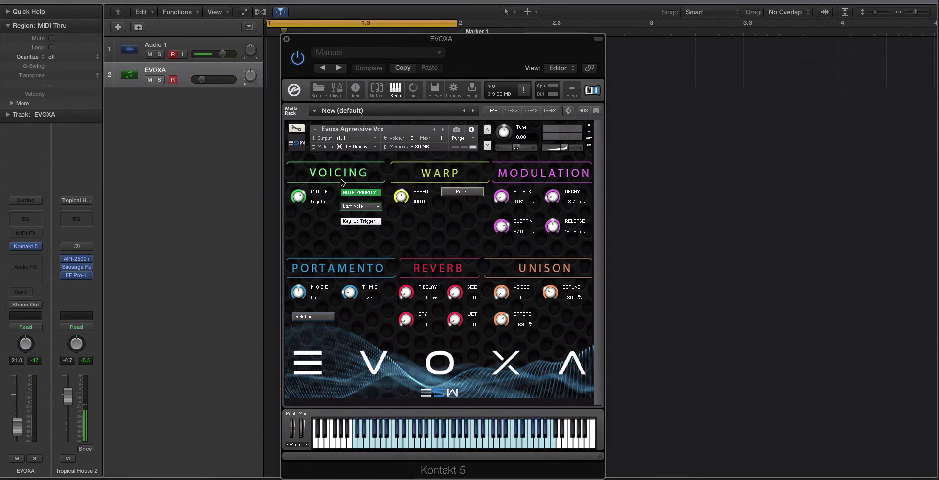
{"action": "left_click_drag", "start_coordinate": [301, 176], "coordinate": [302, 170]}
{"action": "left_click", "coordinate": [373, 206]}
{"action": "left_click", "coordinate": [432, 224]}
{"action": "left_click_drag", "start_coordinate": [306, 223], "coordinate": [307, 240]}
{"action": "left_click_drag", "start_coordinate": [302, 204], "coordinate": [308, 223]}
{"action": "left_click", "coordinate": [443, 129]}
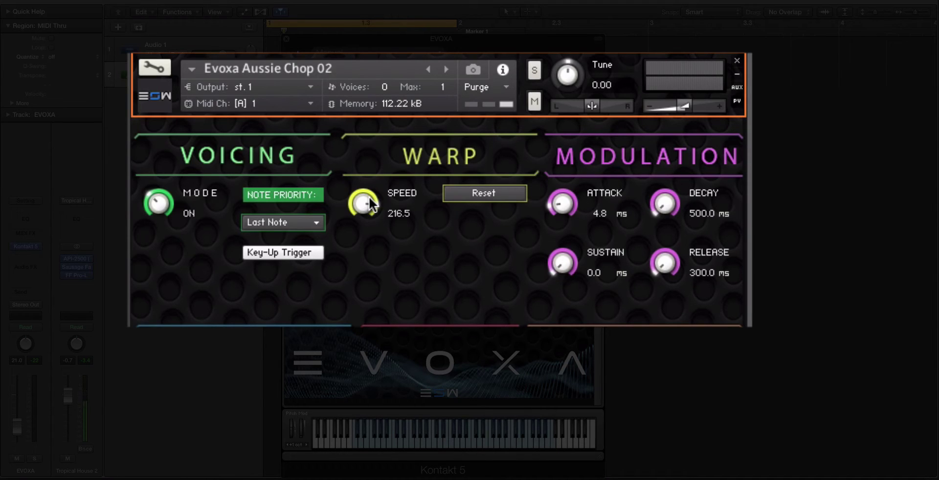
Step: Reset Warp speed to 100, sweep it between slow and 800, ending at 141.1
{"action": "left_click", "coordinate": [505, 199]}
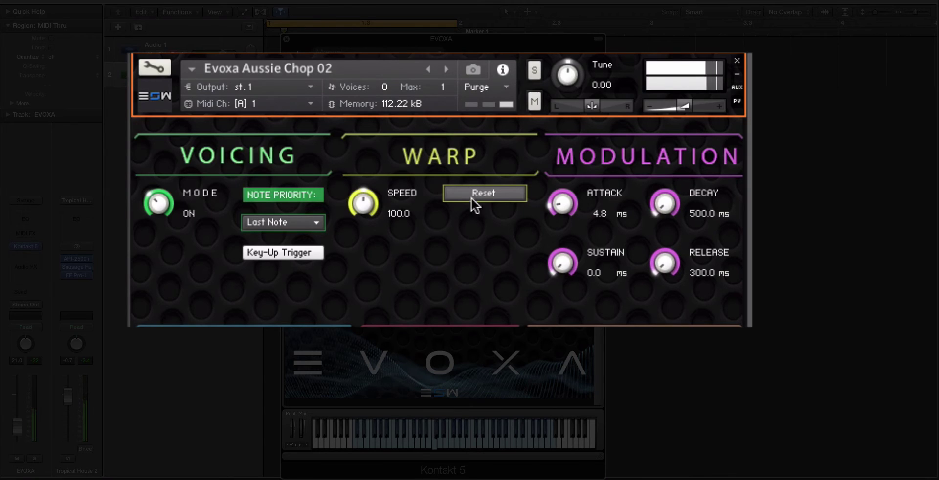
{"action": "left_click_drag", "start_coordinate": [371, 221], "coordinate": [381, 306]}
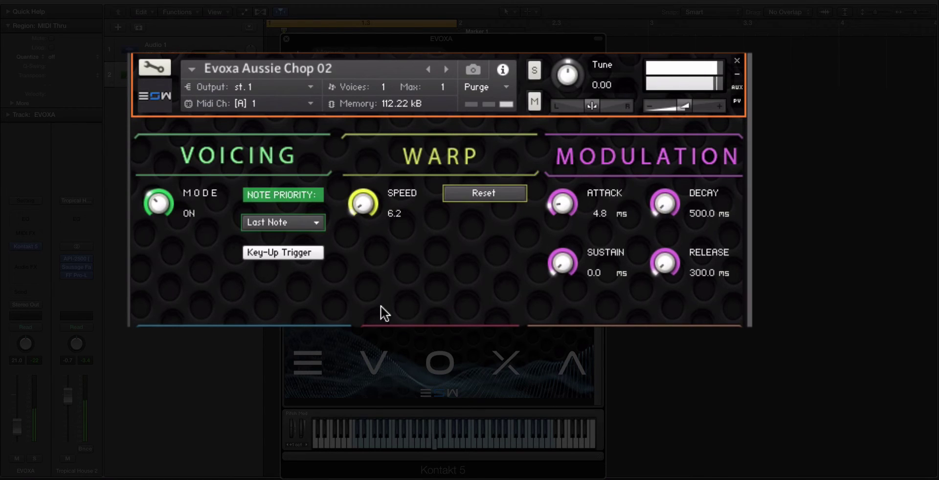
{"action": "left_click_drag", "start_coordinate": [360, 222], "coordinate": [372, 88]}
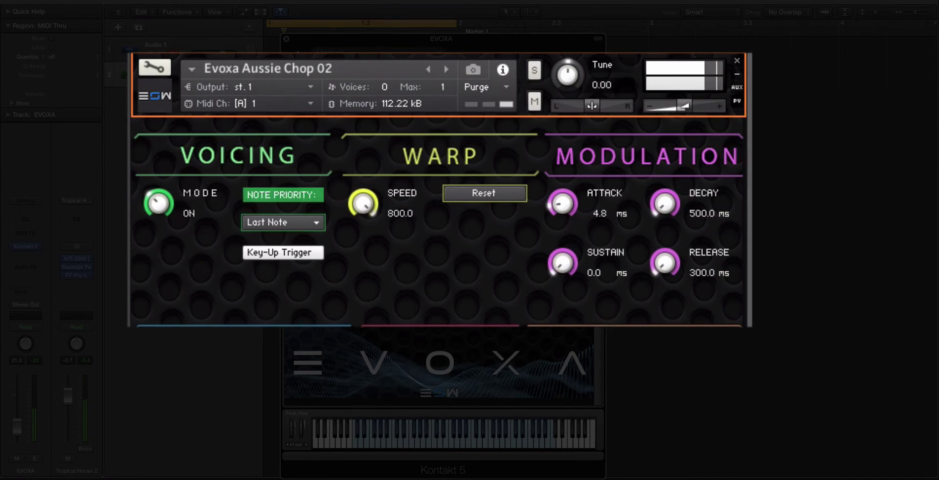
{"action": "left_click_drag", "start_coordinate": [363, 203], "coordinate": [412, 366]}
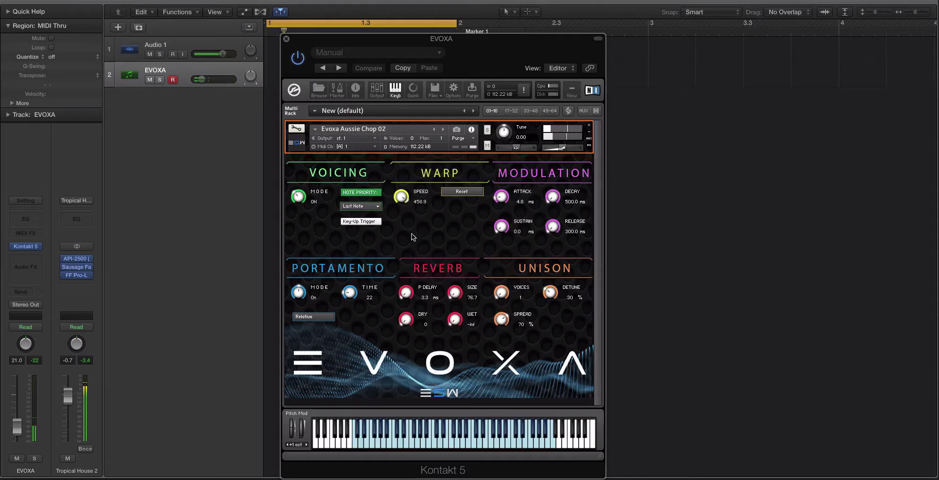
Step: Advance two presets to Evoxa Bend Chop 01 and bring its Warp speed to 100.0
{"action": "left_click", "coordinate": [443, 129]}
{"action": "left_click", "coordinate": [444, 130]}
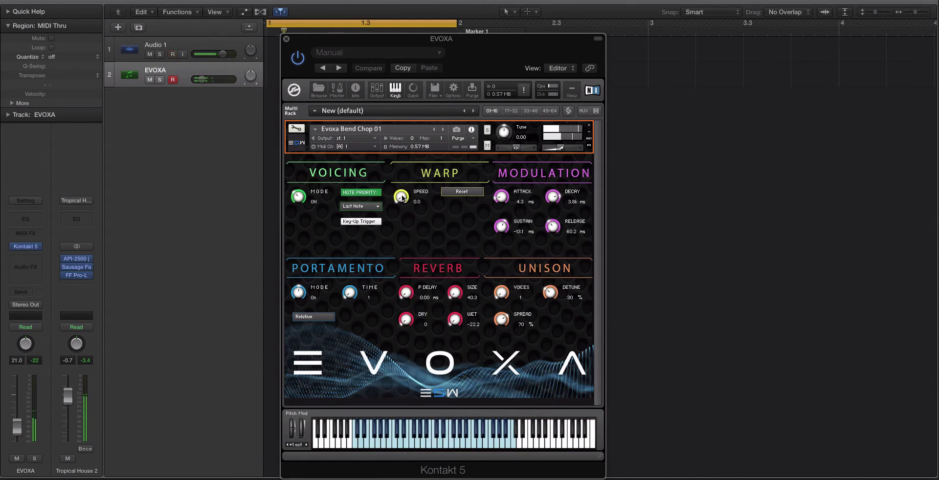
{"action": "left_click_drag", "start_coordinate": [401, 187], "coordinate": [402, 185]}
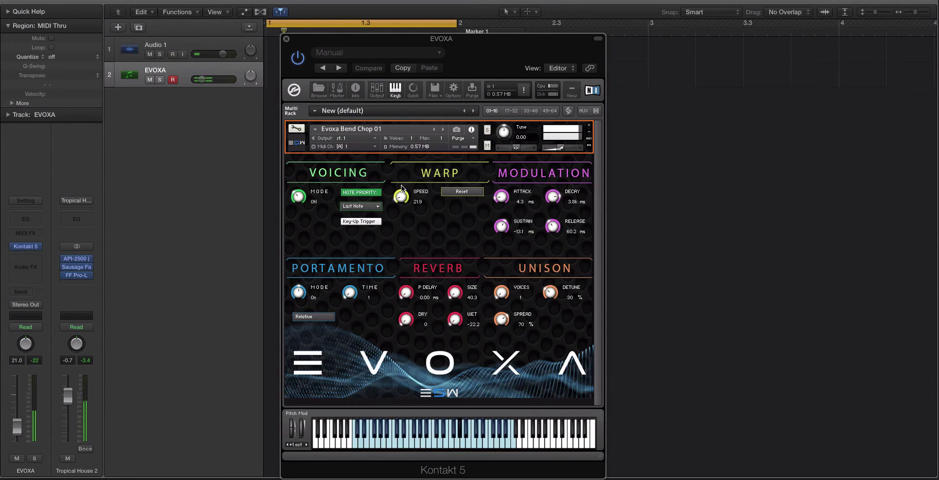
{"action": "left_click_drag", "start_coordinate": [402, 197], "coordinate": [402, 162]}
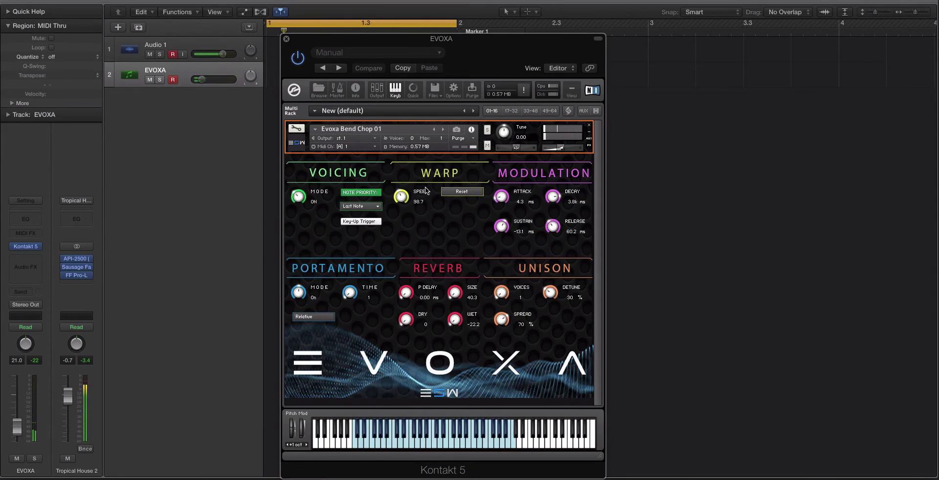
Step: Step through the presets past Back It Up and Bend Chop 01 to Evoxa Big Grunt
{"action": "left_click", "coordinate": [433, 130]}
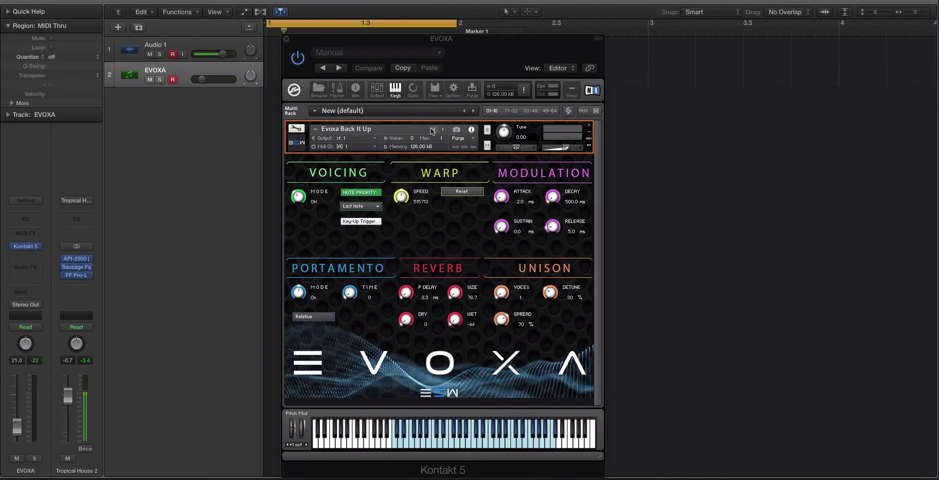
{"action": "left_click", "coordinate": [443, 130]}
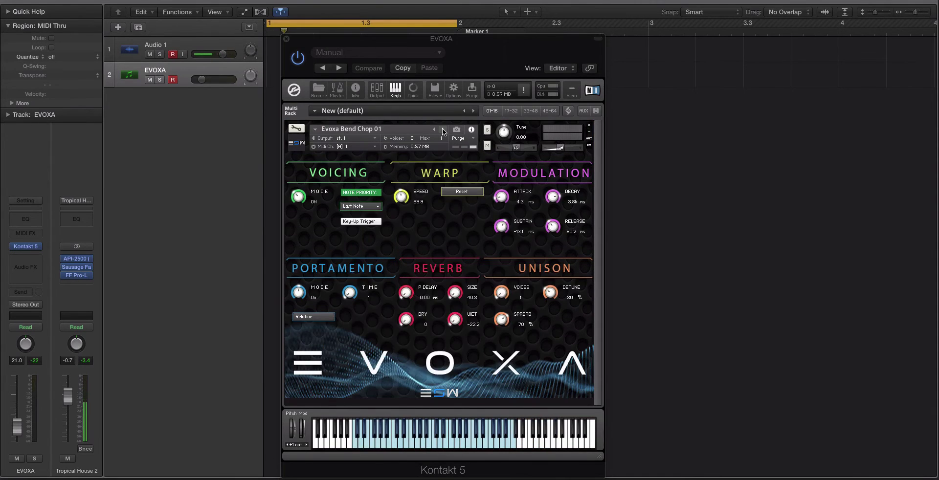
{"action": "left_click", "coordinate": [443, 129]}
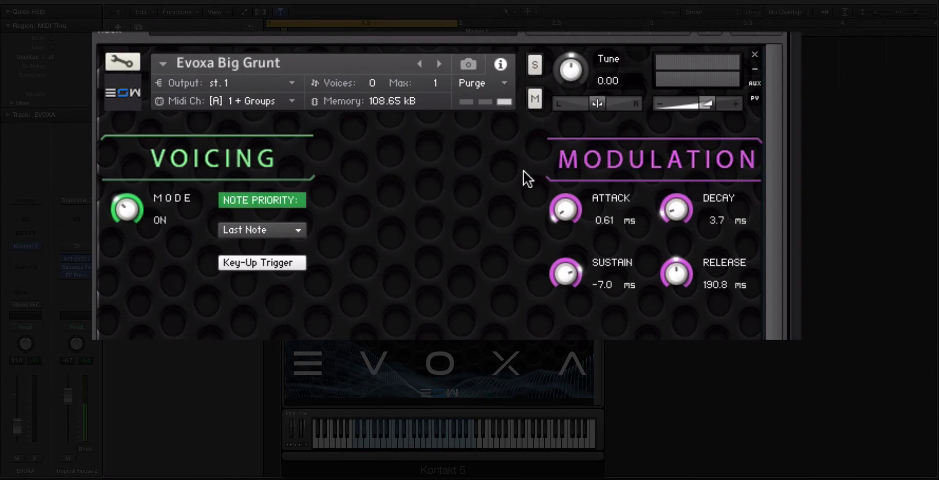
Step: Try extreme attack, decay, sustain and release times, then load Breath Breath with attack at 0 ms
{"action": "left_click_drag", "start_coordinate": [565, 210], "coordinate": [588, 215]}
{"action": "left_click_drag", "start_coordinate": [677, 210], "coordinate": [678, 76]}
{"action": "left_click_drag", "start_coordinate": [677, 276], "coordinate": [678, 254]}
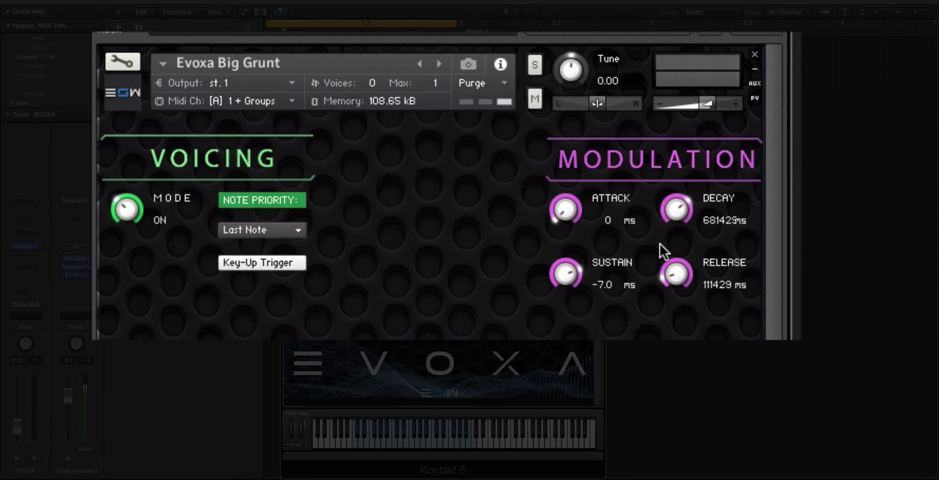
{"action": "left_click_drag", "start_coordinate": [668, 265], "coordinate": [675, 284]}
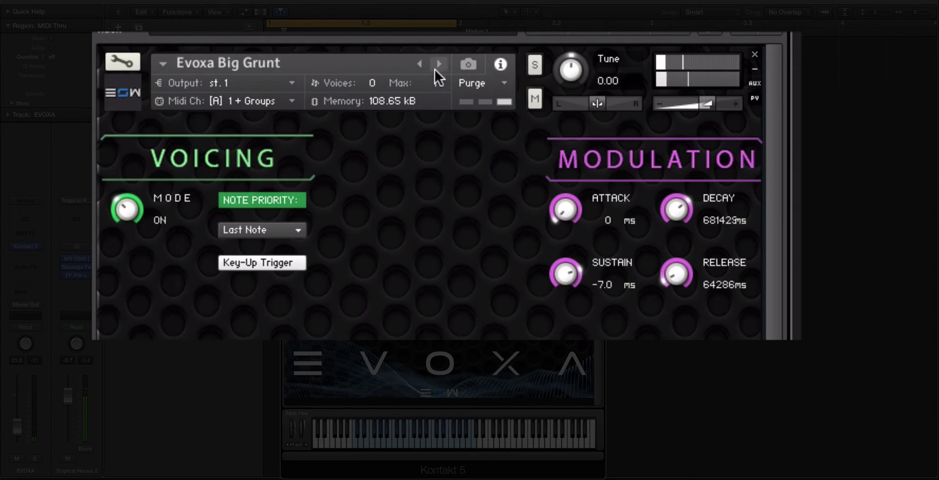
{"action": "left_click_drag", "start_coordinate": [567, 273], "coordinate": [569, 330]}
{"action": "left_click_drag", "start_coordinate": [566, 210], "coordinate": [567, 173]}
{"action": "left_click_drag", "start_coordinate": [566, 210], "coordinate": [568, 254]}
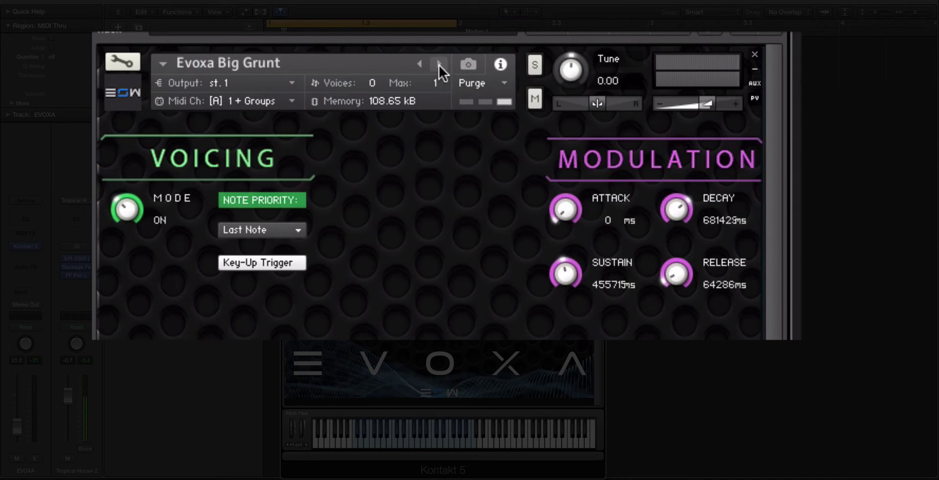
{"action": "left_click", "coordinate": [439, 62]}
{"action": "left_click_drag", "start_coordinate": [568, 213], "coordinate": [587, 295]}
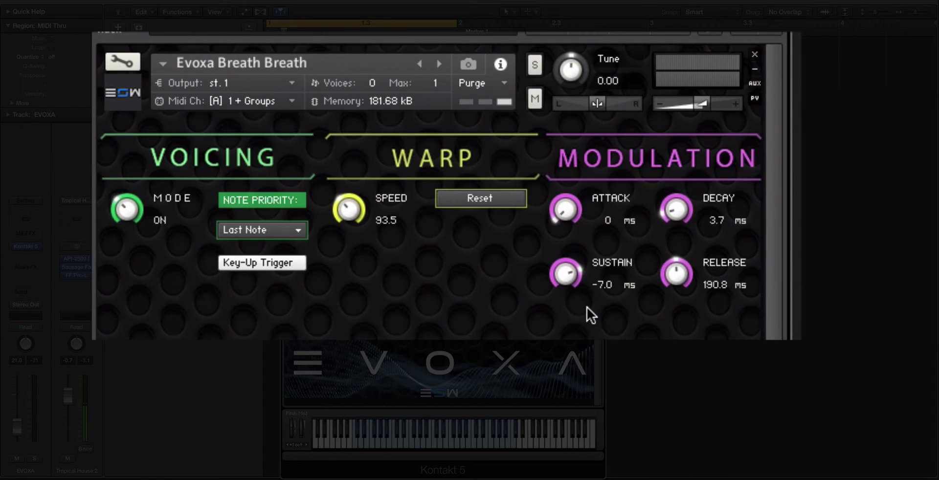
Step: Lengthen decay to 124286 ms, swing sustain and release, then load Evoxa Breathy Chop 01
{"action": "left_click", "coordinate": [675, 211]}
{"action": "left_click", "coordinate": [563, 284]}
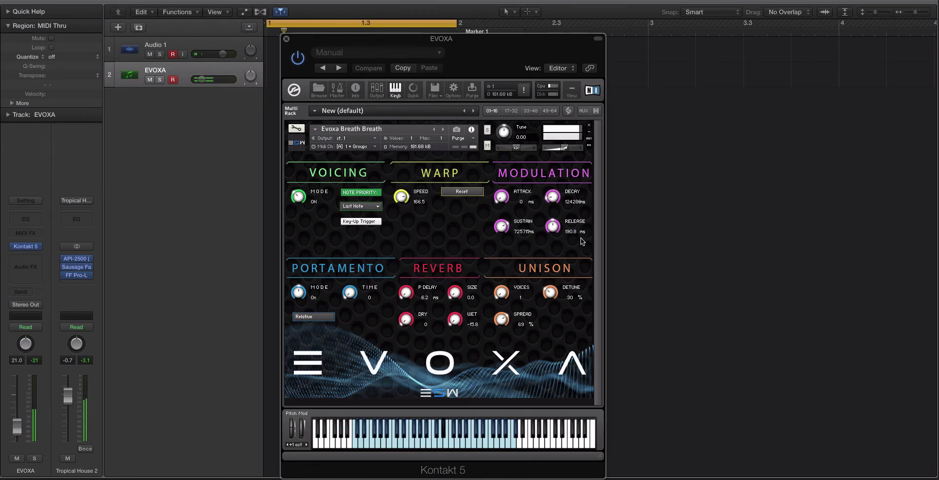
{"action": "left_click_drag", "start_coordinate": [504, 228], "coordinate": [509, 307]}
{"action": "left_click_drag", "start_coordinate": [501, 226], "coordinate": [554, 199]}
{"action": "left_click_drag", "start_coordinate": [502, 226], "coordinate": [498, 283]}
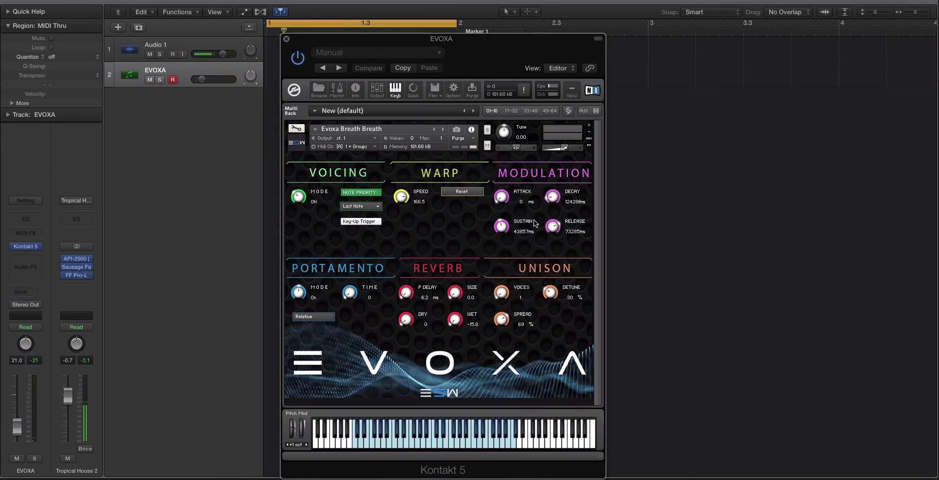
{"action": "left_click", "coordinate": [444, 130]}
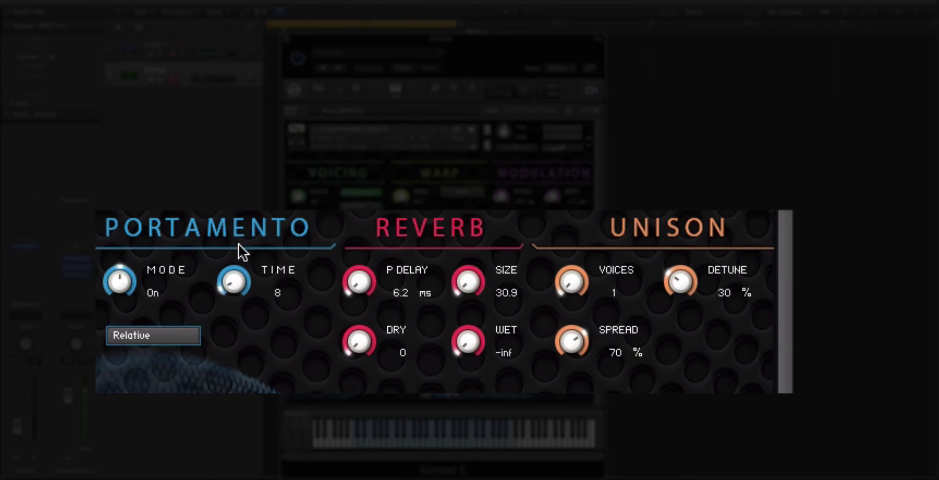
Step: Set the Portamento time to 11 and audition the portamento modes, leaving it On
{"action": "left_click_drag", "start_coordinate": [247, 277], "coordinate": [218, 218]}
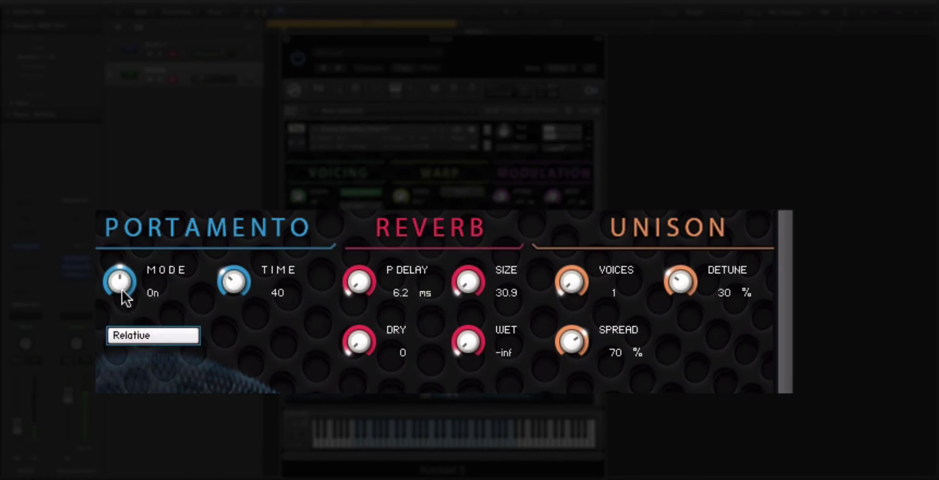
{"action": "mouse_move", "coordinate": [122, 291]}
{"action": "left_mouse_down"}
{"action": "mouse_move", "coordinate": [126, 215]}
{"action": "mouse_move", "coordinate": [170, 234]}
{"action": "left_mouse_up"}
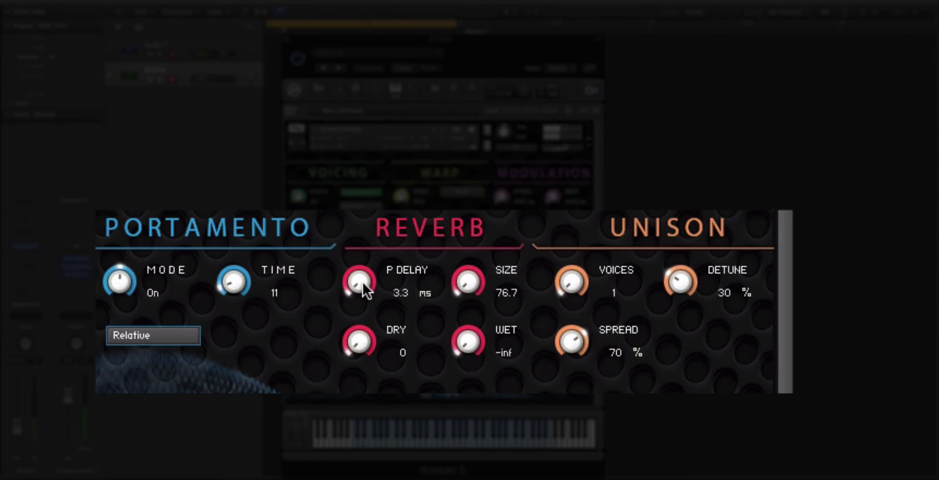
Step: Set reverb pre-delay to 0.00 ms, size to 69.0 and dry to -16.4, adjusting wet
{"action": "left_click_drag", "start_coordinate": [362, 283], "coordinate": [380, 274]}
{"action": "left_click_drag", "start_coordinate": [489, 351], "coordinate": [488, 338]}
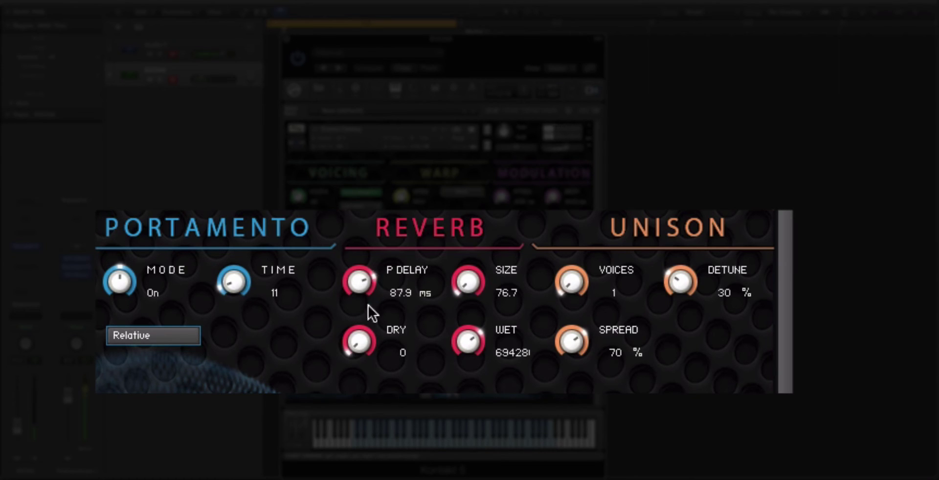
{"action": "left_click_drag", "start_coordinate": [360, 281], "coordinate": [367, 342]}
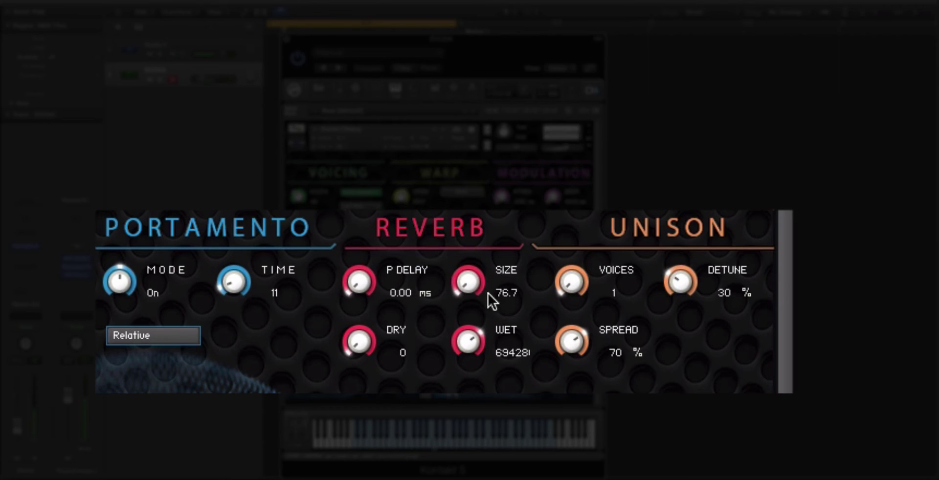
{"action": "left_click_drag", "start_coordinate": [489, 294], "coordinate": [459, 171]}
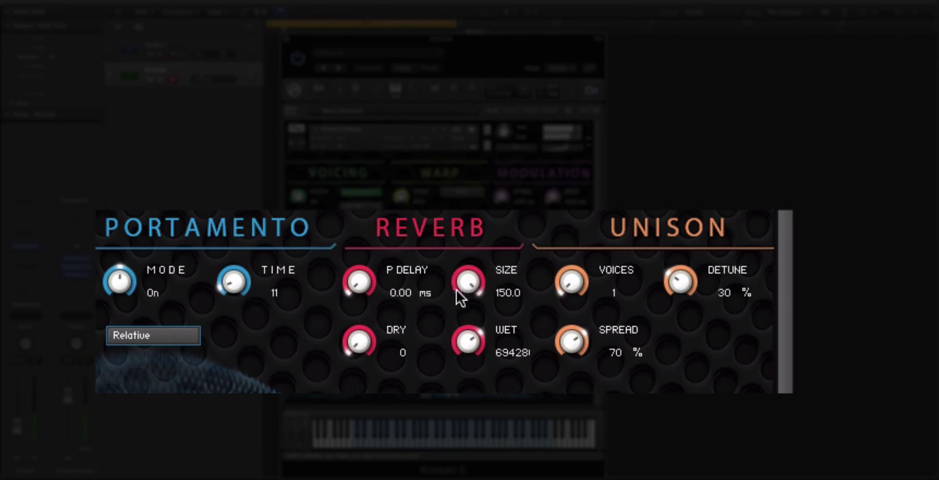
{"action": "left_click_drag", "start_coordinate": [460, 297], "coordinate": [394, 339]}
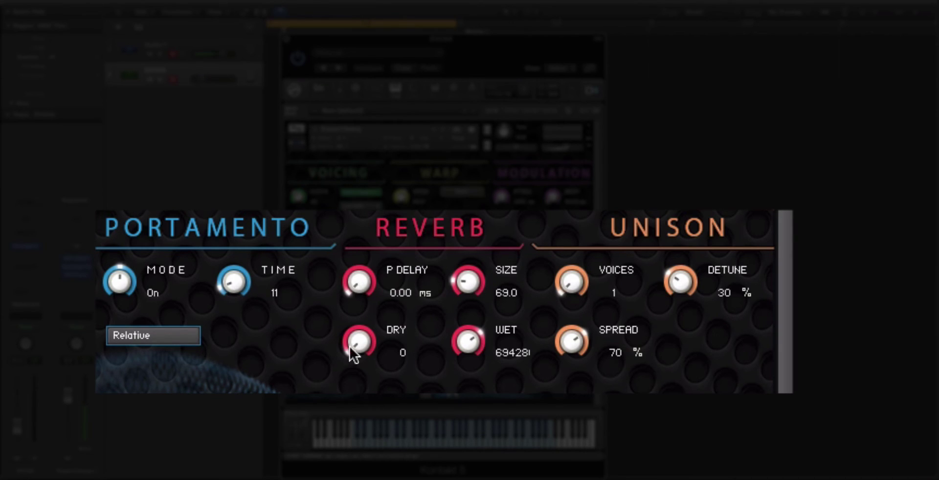
{"action": "left_click_drag", "start_coordinate": [356, 340], "coordinate": [527, 251]}
{"action": "left_click_drag", "start_coordinate": [470, 342], "coordinate": [469, 362]}
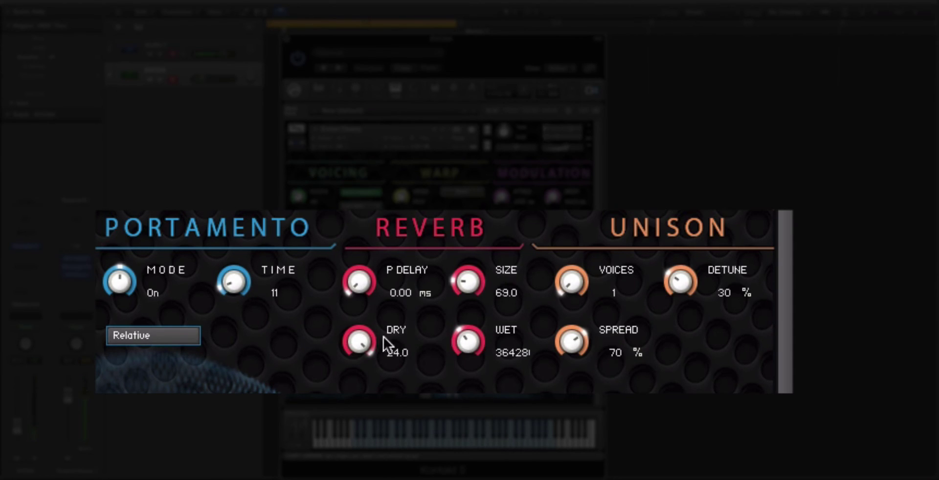
{"action": "left_click_drag", "start_coordinate": [378, 348], "coordinate": [422, 414]}
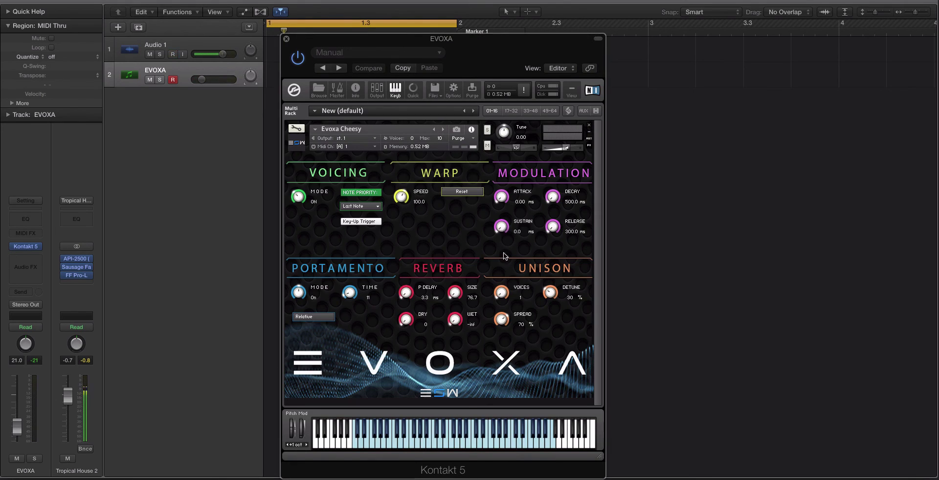
Step: Adjust Evoxa Cheesy's Unison knobs to 3 voices, detune 47% and spread 67%
{"action": "left_click_drag", "start_coordinate": [502, 293], "coordinate": [502, 281]}
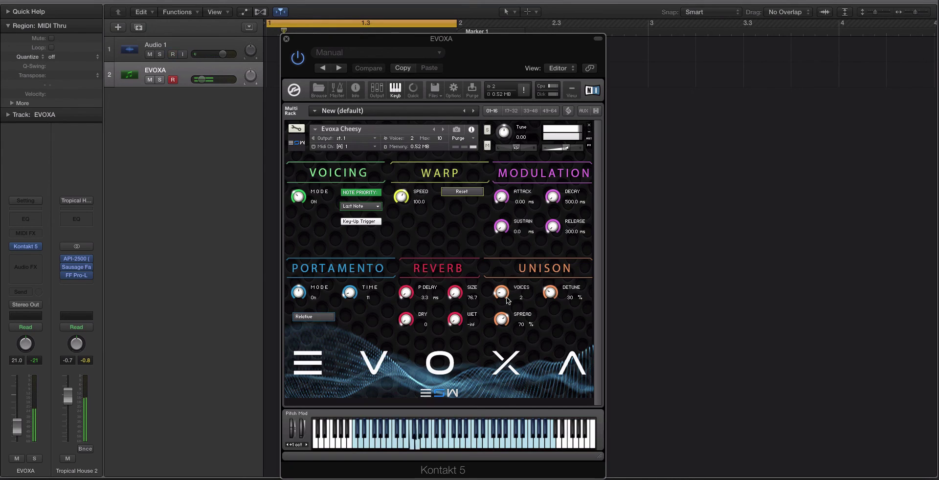
{"action": "left_click_drag", "start_coordinate": [501, 319], "coordinate": [551, 245]}
{"action": "left_click_drag", "start_coordinate": [501, 292], "coordinate": [501, 278]}
{"action": "left_click_drag", "start_coordinate": [552, 295], "coordinate": [550, 335]}
{"action": "left_click_drag", "start_coordinate": [495, 318], "coordinate": [507, 360]}
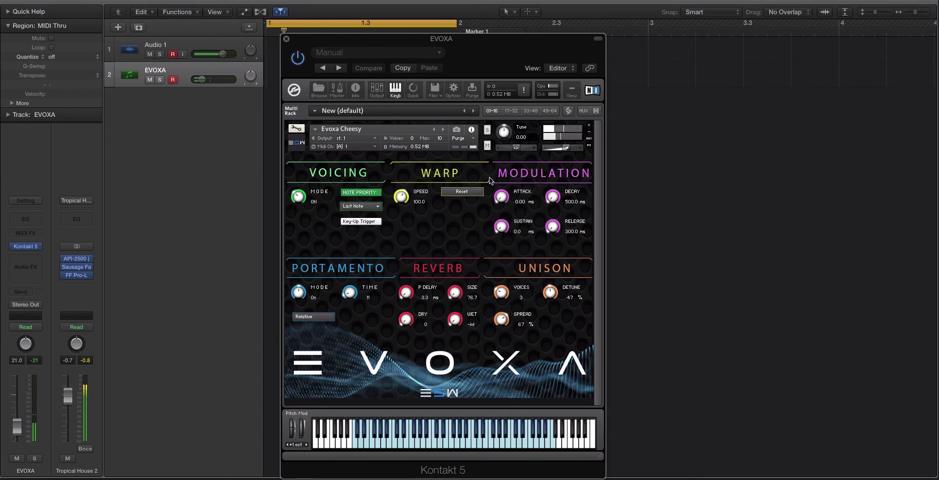
Step: Audition Breathy Chop 01, Breath Breath, Big Grunt and Back It Up, resetting warp speed to 0
{"action": "left_click", "coordinate": [436, 129]}
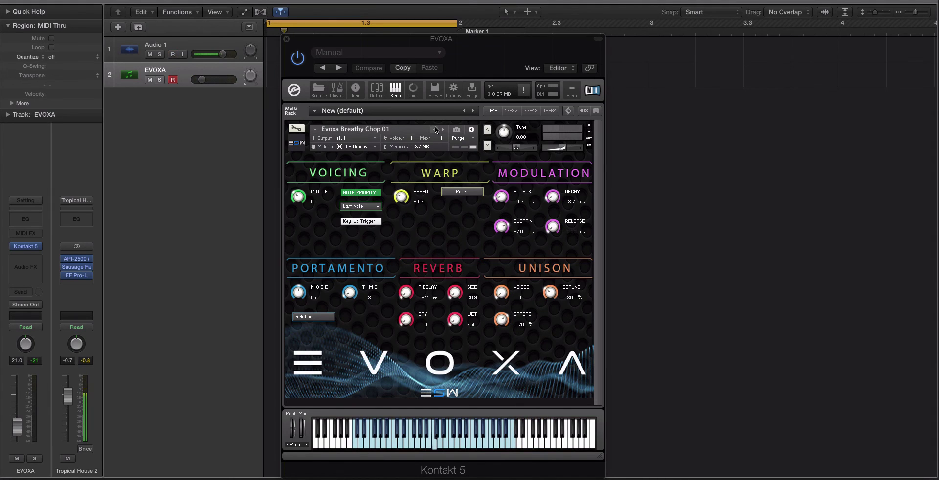
{"action": "left_click", "coordinate": [436, 130]}
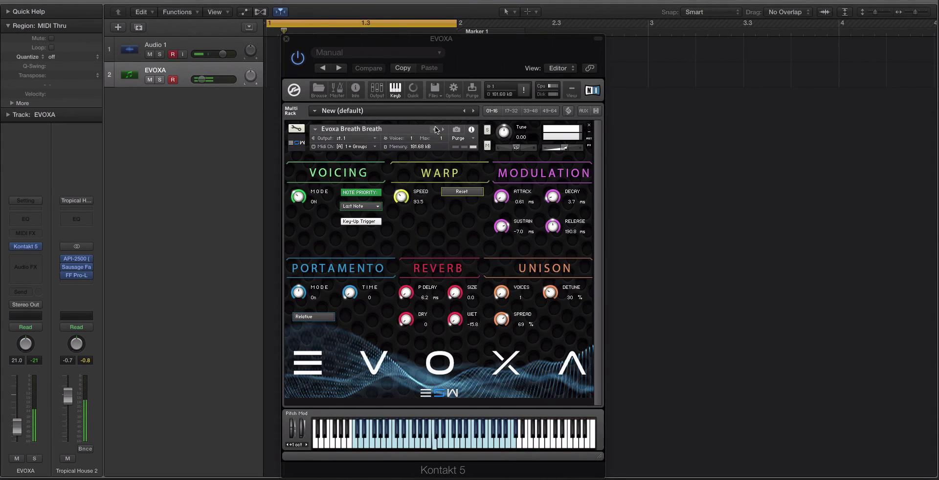
{"action": "left_click", "coordinate": [434, 130]}
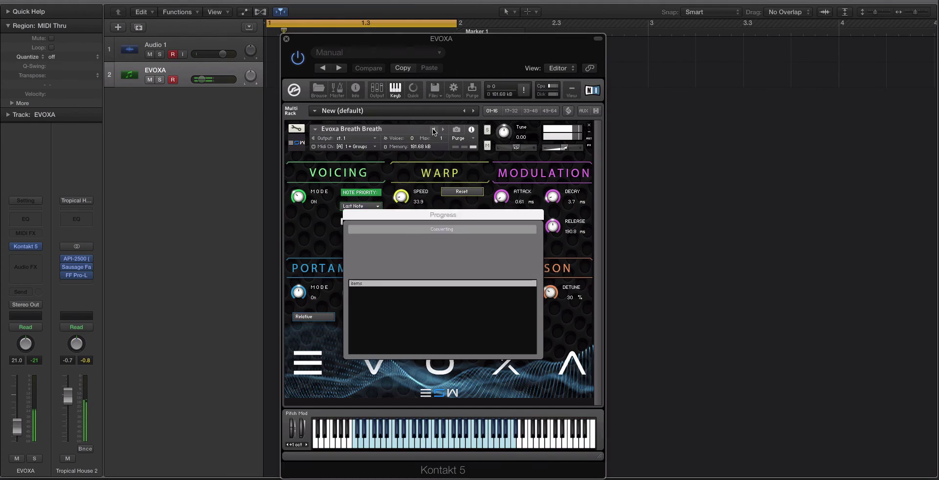
{"action": "left_click", "coordinate": [434, 129]}
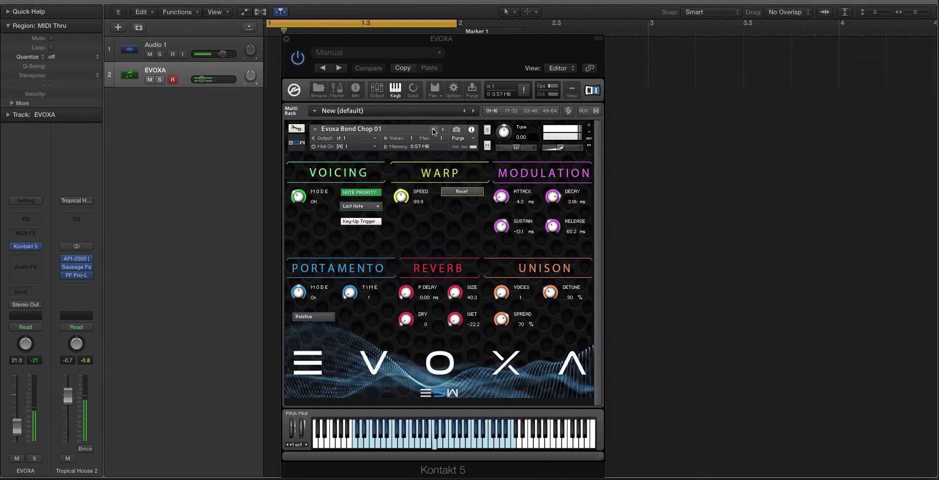
{"action": "left_click", "coordinate": [435, 129]}
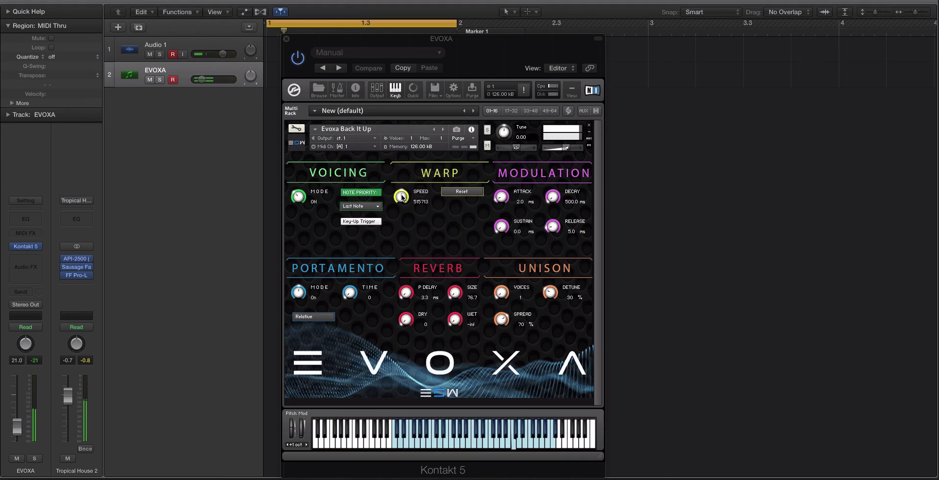
{"action": "left_click_drag", "start_coordinate": [403, 200], "coordinate": [419, 277]}
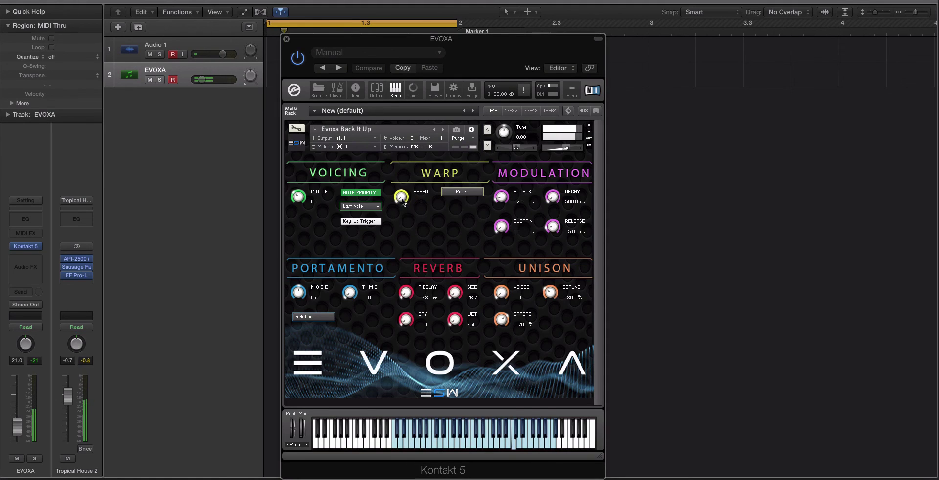
Step: Step through Ayyyy and Aussie Chop 02 to Evoxa Bend Chop 01, setting warp speed to 0.0
{"action": "left_click", "coordinate": [435, 130]}
{"action": "left_click", "coordinate": [443, 130]}
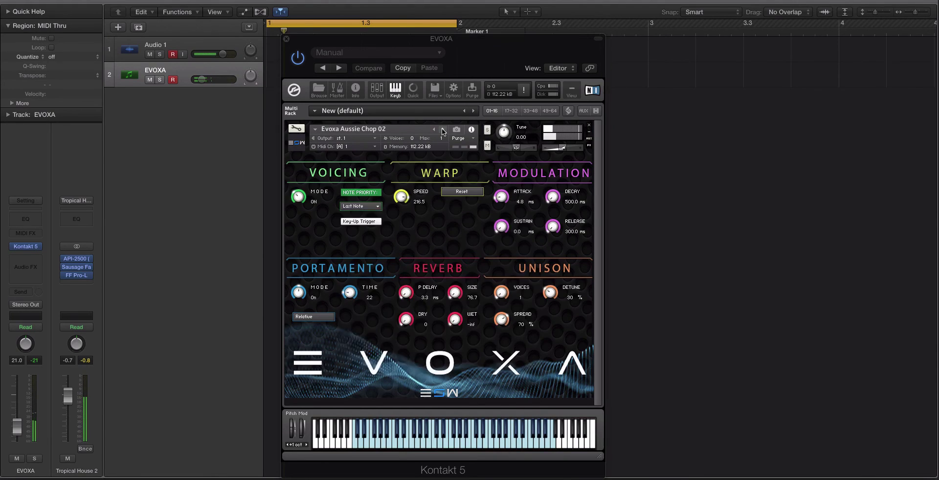
{"action": "left_click", "coordinate": [443, 130]}
{"action": "left_click", "coordinate": [442, 130]}
{"action": "left_click", "coordinate": [443, 129]}
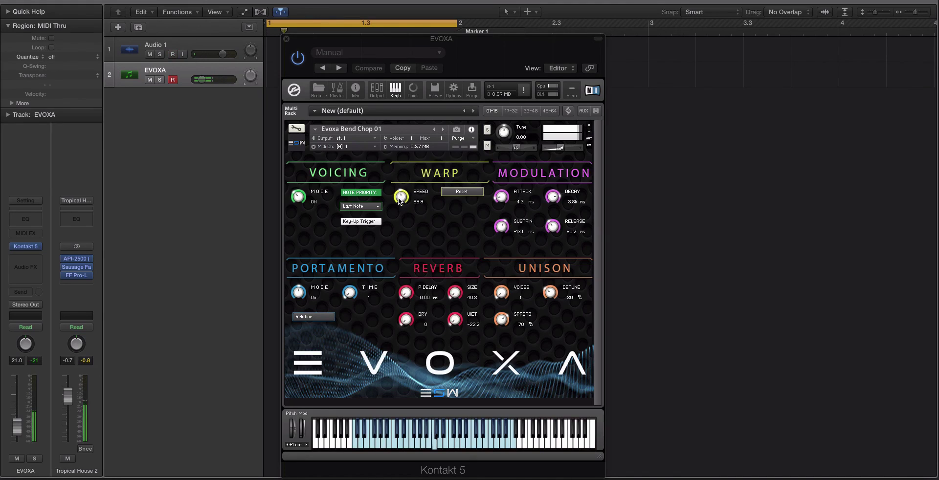
{"action": "left_click", "coordinate": [407, 181]}
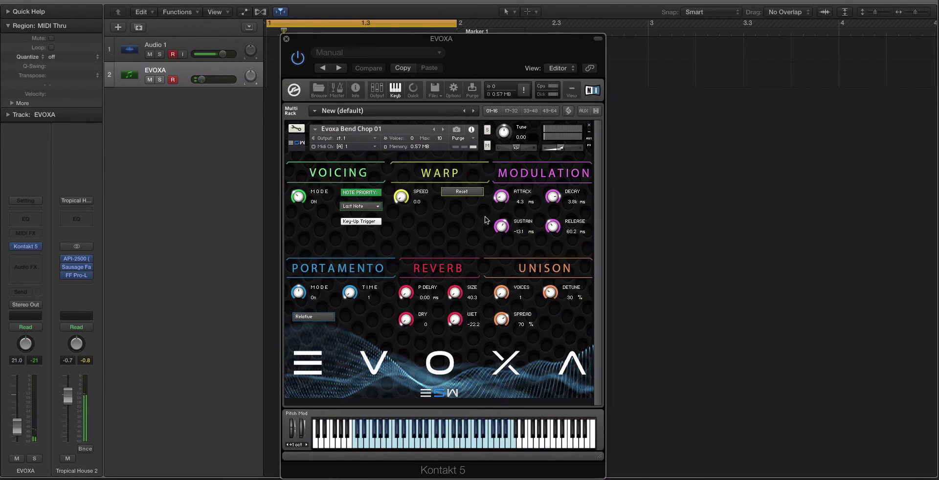
Step: Try several unison settings, ending at 2 voices with 10% detune and 100% spread
{"action": "left_click_drag", "start_coordinate": [502, 293], "coordinate": [509, 270]}
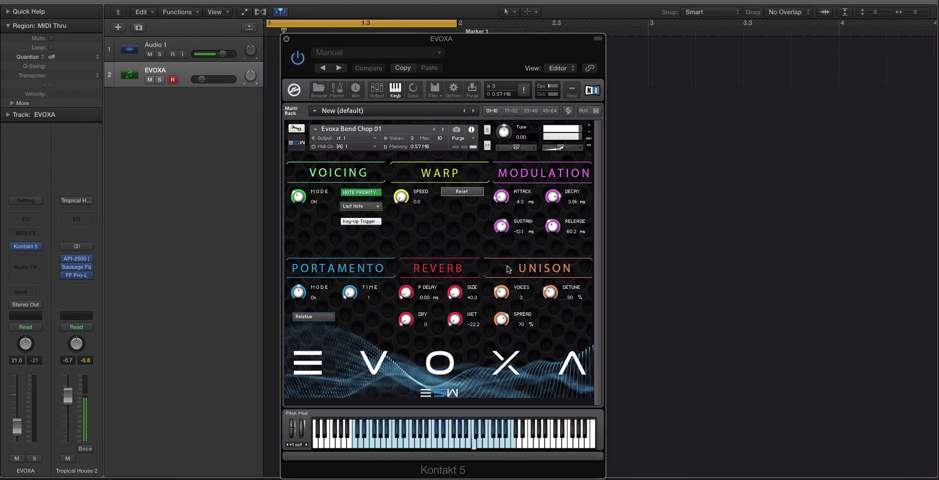
{"action": "left_click_drag", "start_coordinate": [512, 317], "coordinate": [513, 336]}
{"action": "left_click_drag", "start_coordinate": [551, 293], "coordinate": [552, 240]}
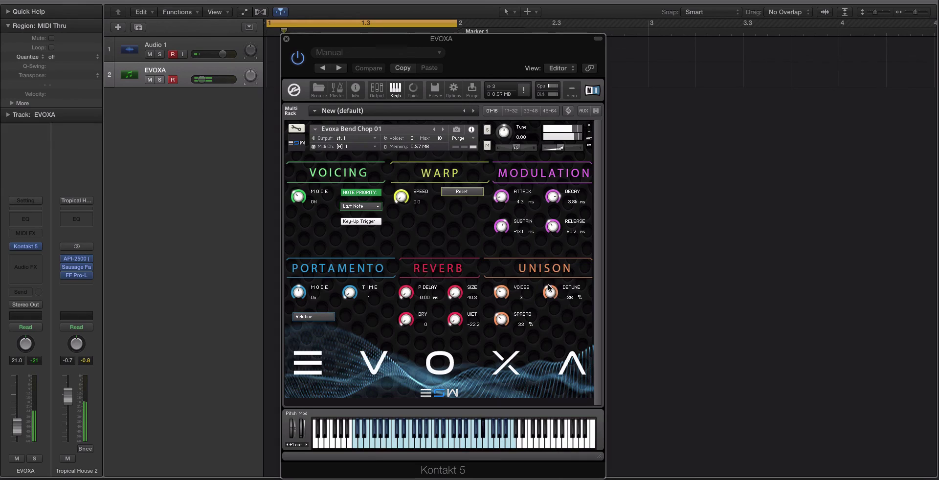
{"action": "left_click_drag", "start_coordinate": [549, 290], "coordinate": [549, 300]}
{"action": "left_click_drag", "start_coordinate": [501, 292], "coordinate": [553, 309]}
{"action": "left_click_drag", "start_coordinate": [501, 319], "coordinate": [492, 181]}
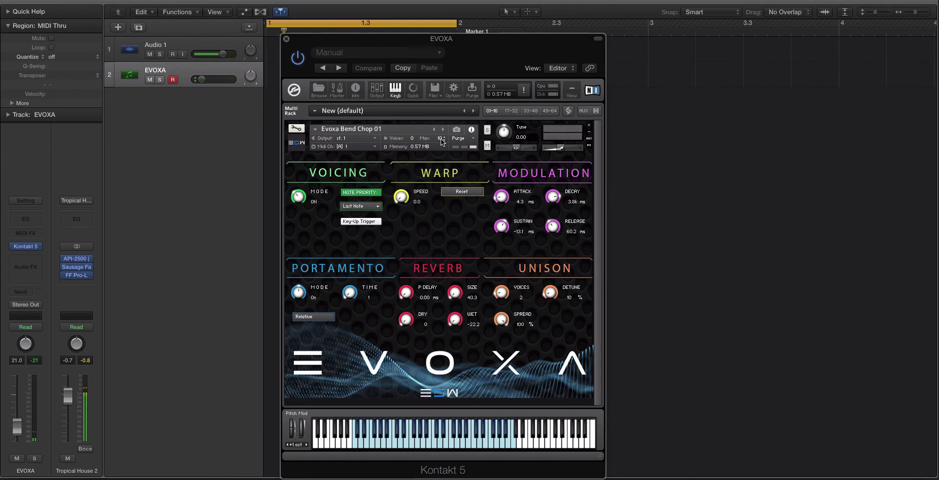
Step: Raise the warp speed to 100.0, then load the Evoxa Breath Breath preset
{"action": "left_click_drag", "start_coordinate": [402, 196], "coordinate": [405, 190]}
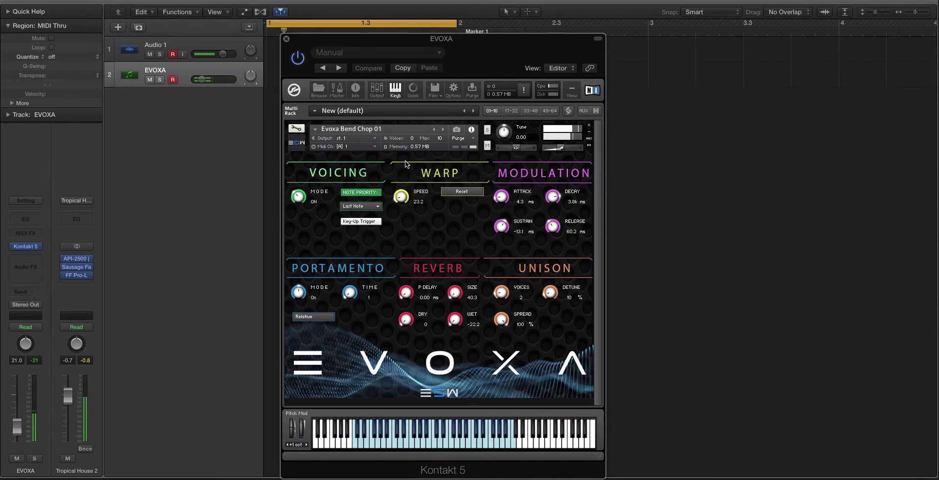
{"action": "left_click_drag", "start_coordinate": [409, 181], "coordinate": [409, 152]}
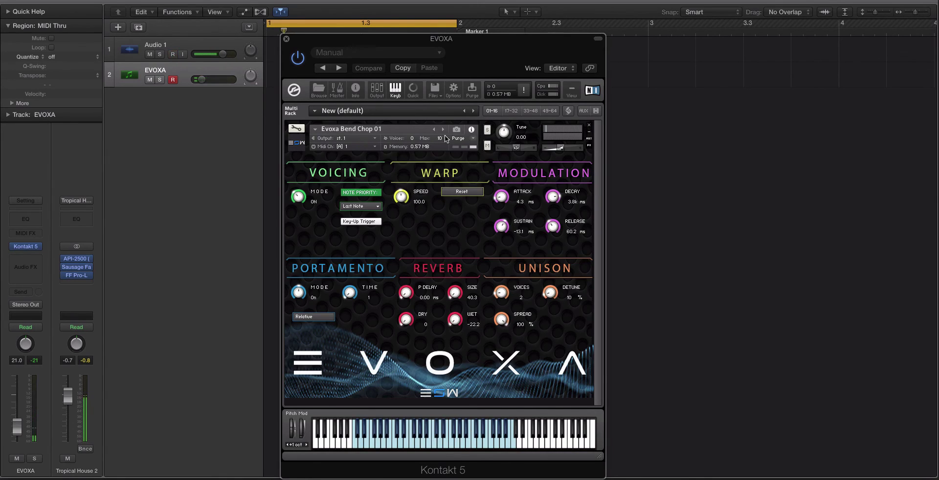
{"action": "left_click", "coordinate": [444, 129]}
{"action": "left_click", "coordinate": [445, 129]}
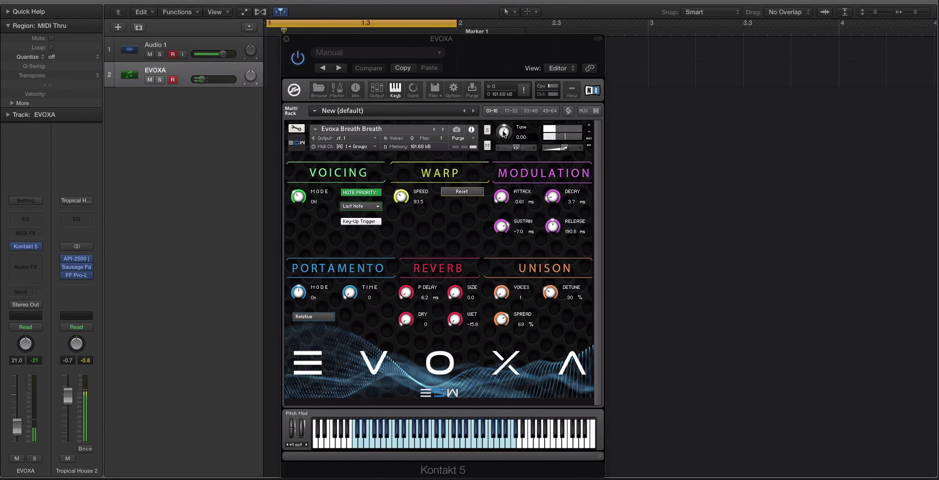
{"action": "left_click_drag", "start_coordinate": [504, 132], "coordinate": [505, 130]}
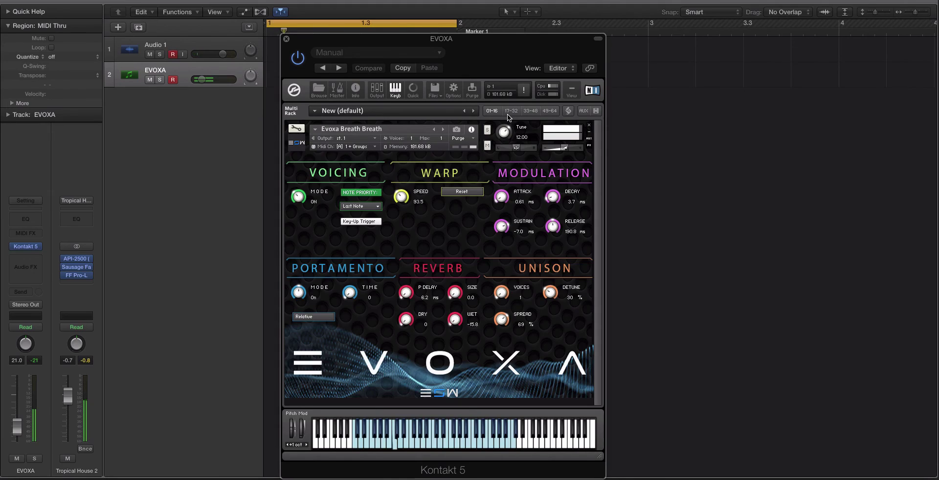
{"action": "left_click_drag", "start_coordinate": [507, 134], "coordinate": [505, 146]}
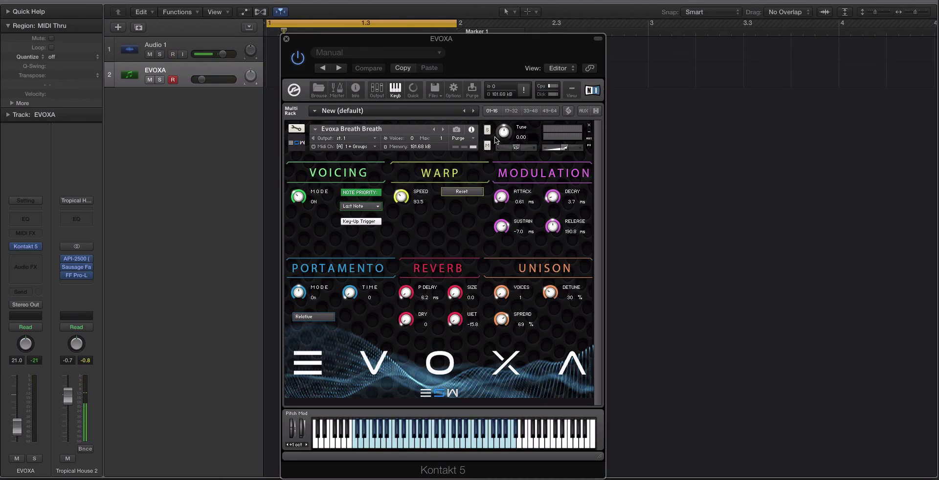